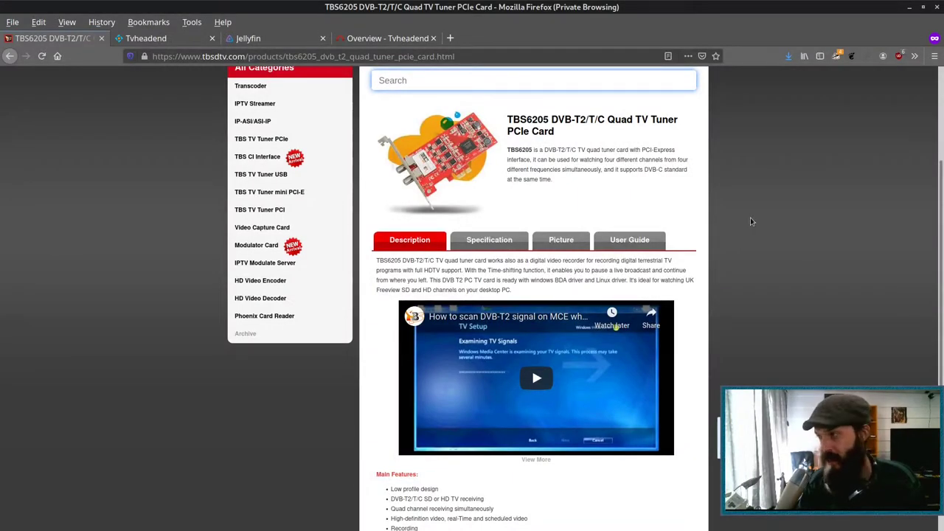
- Look through the TBS6205 quad TV tuner card's product description and main features
scroll(483, 132, up, 1)
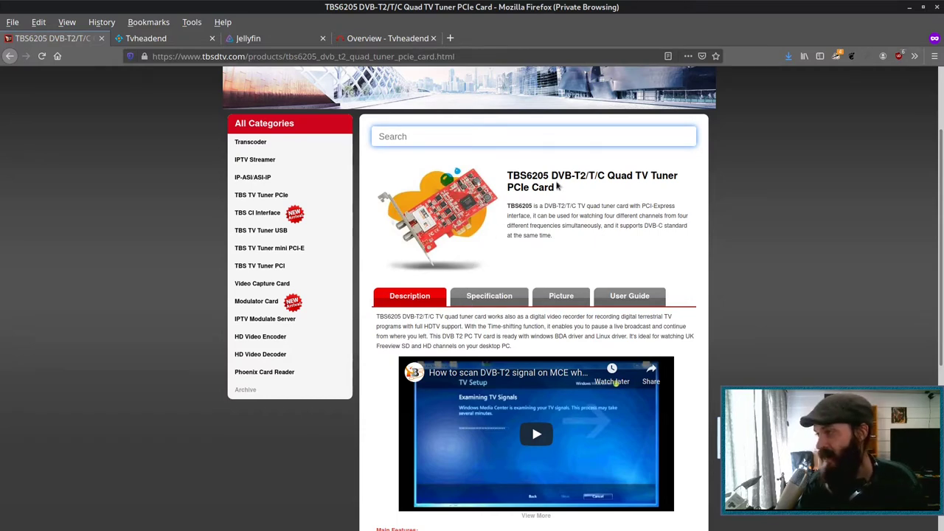
scroll(562, 191, down, 4)
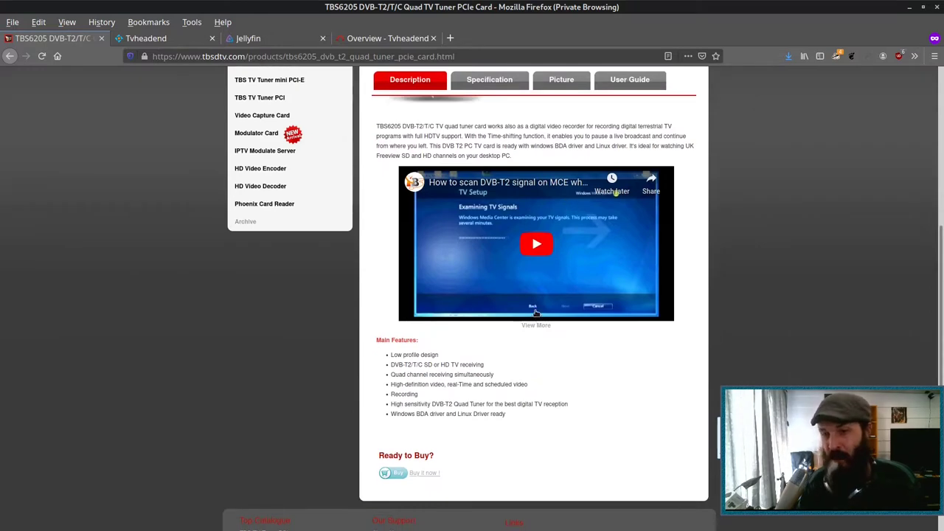
- On the Tvheadend website, open the Fedora and CentOS package instructions from the downloads and read the repository commands
key(ctrl+shift+Tab)
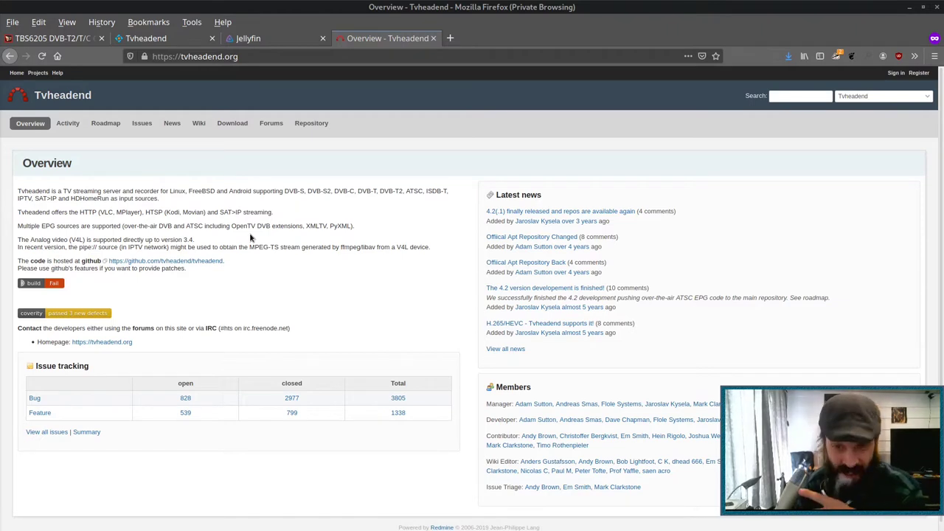
click(232, 123)
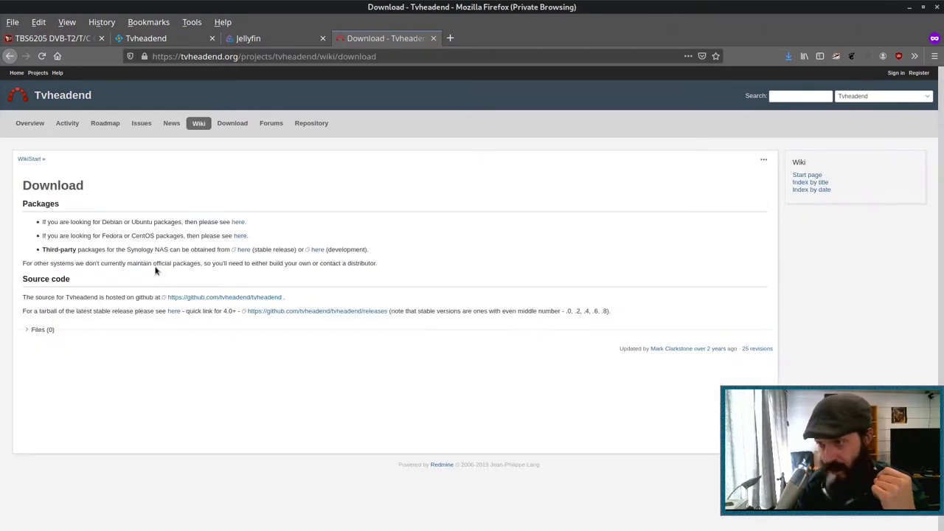
click(240, 236)
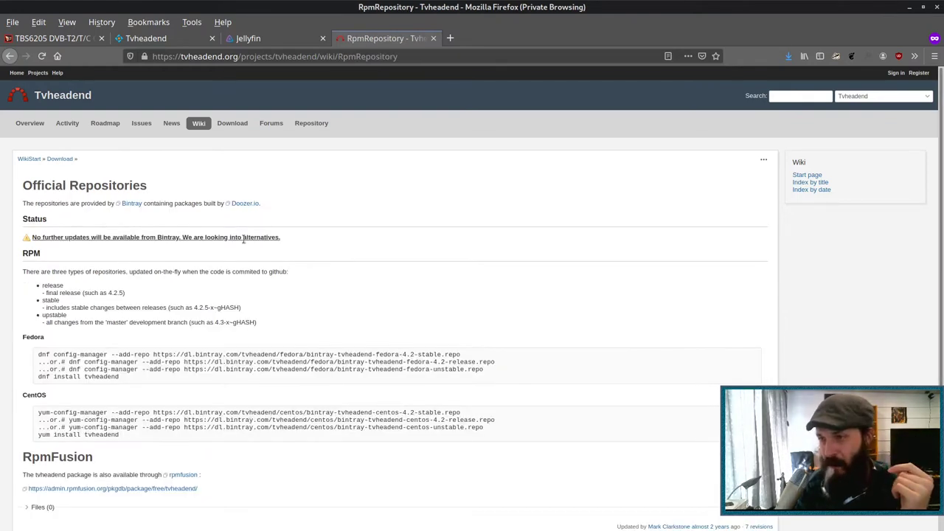
scroll(218, 275, down, 1)
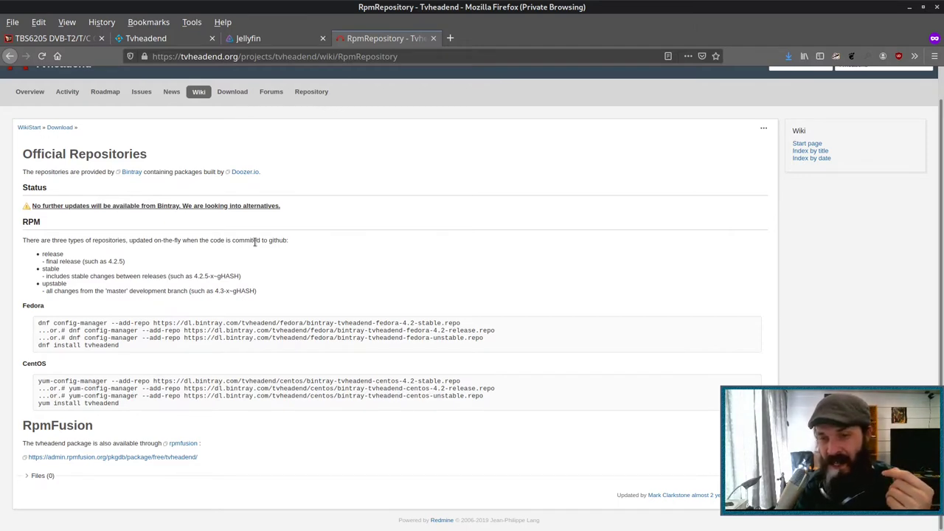
- Play Maori Television live from the Tvheadend server's programme guide, reposition the Live TV Player over the listings, and close it
key(ctrl+Tab)
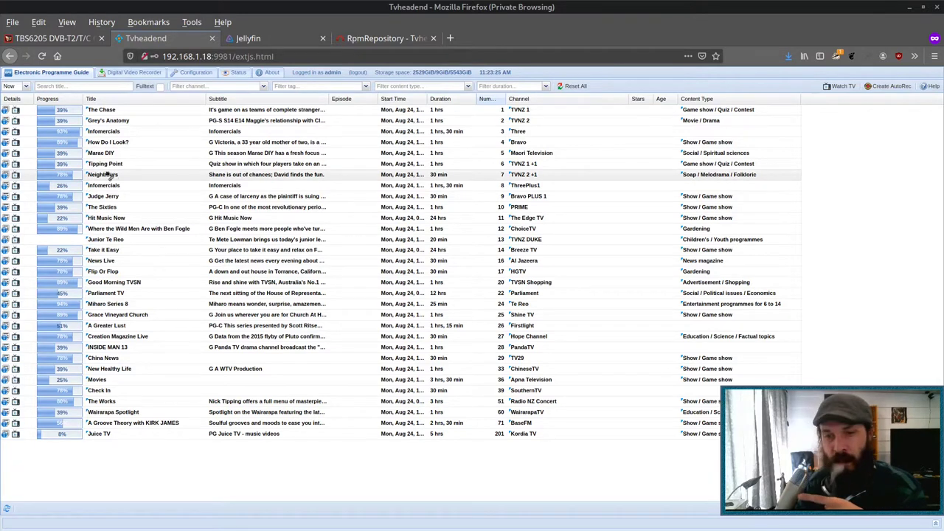
click(15, 154)
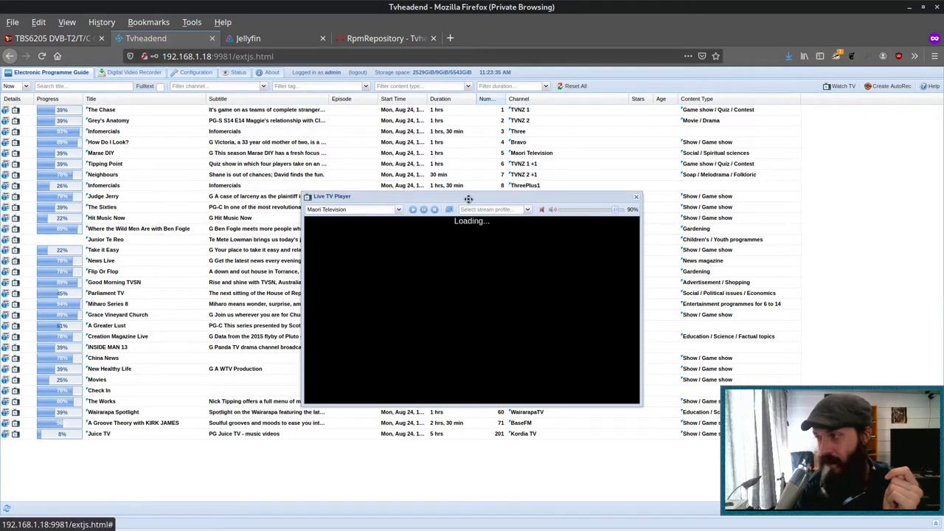
drag(464, 200, 321, 126)
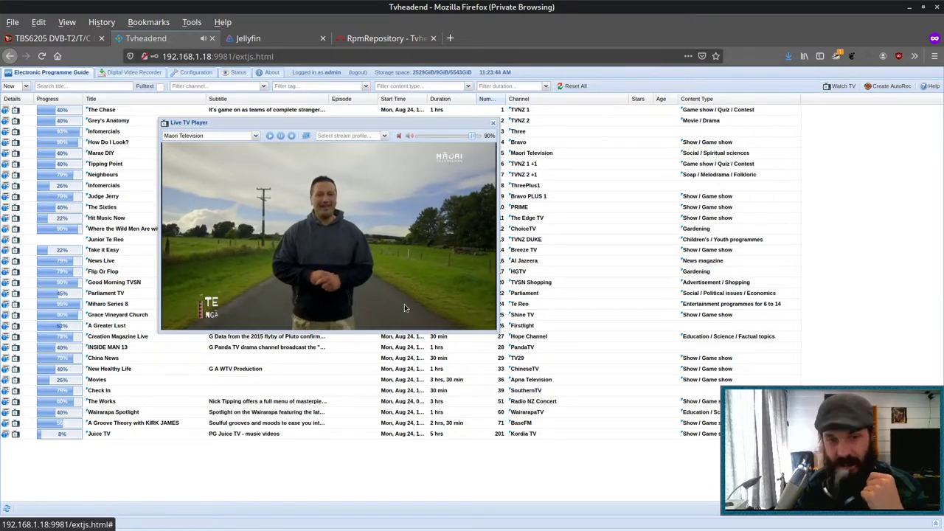
click(493, 123)
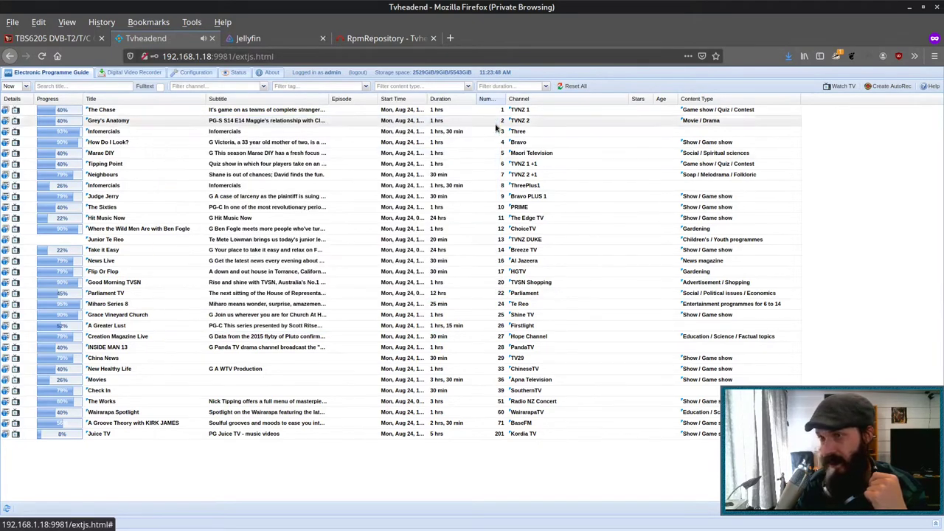
- Play the Marae DIY programme from its broadcast details in VLC, then close VLC
click(5, 154)
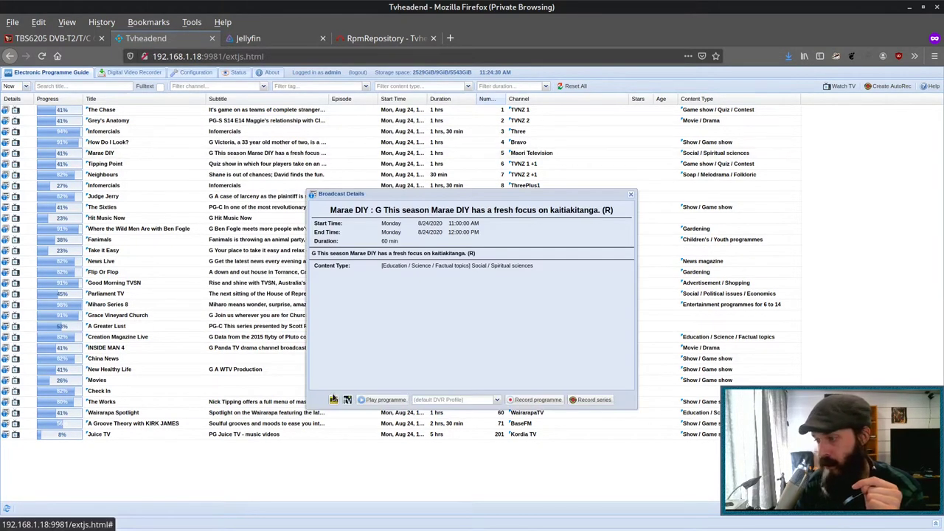
click(376, 399)
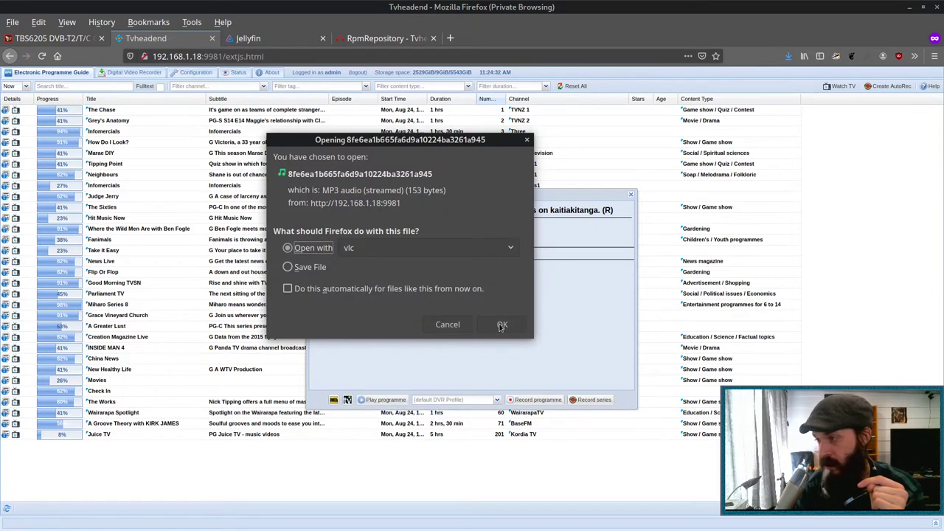
click(501, 326)
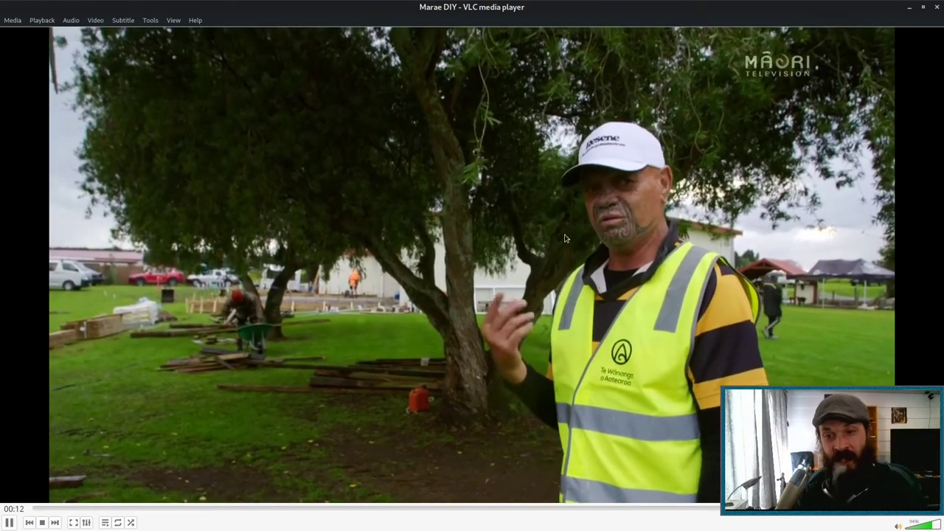
click(936, 8)
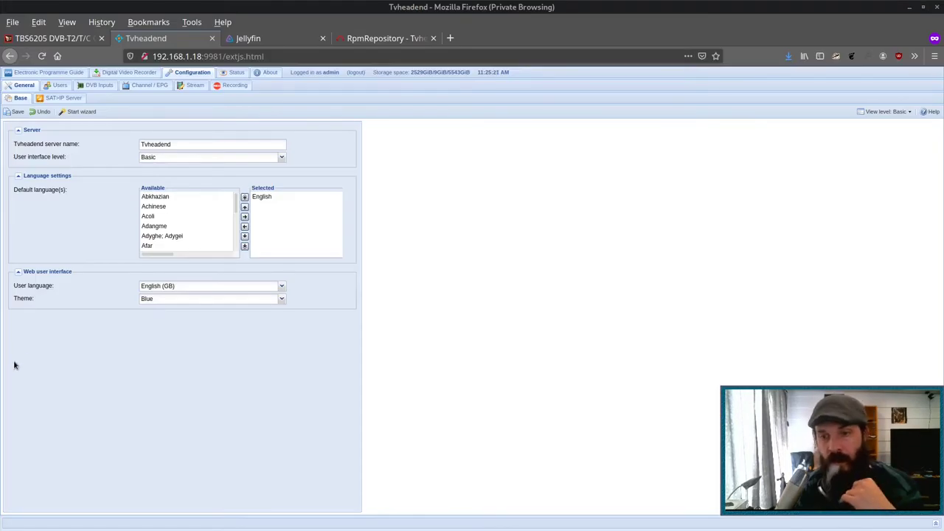
- Review the server's user access entries, TV adapters and networks, selecting the DVB-T Network
click(58, 85)
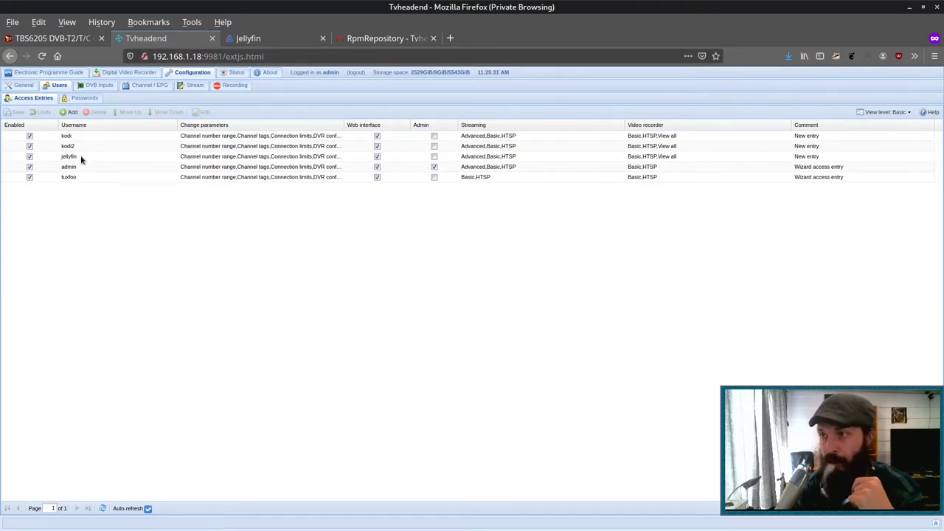
click(96, 85)
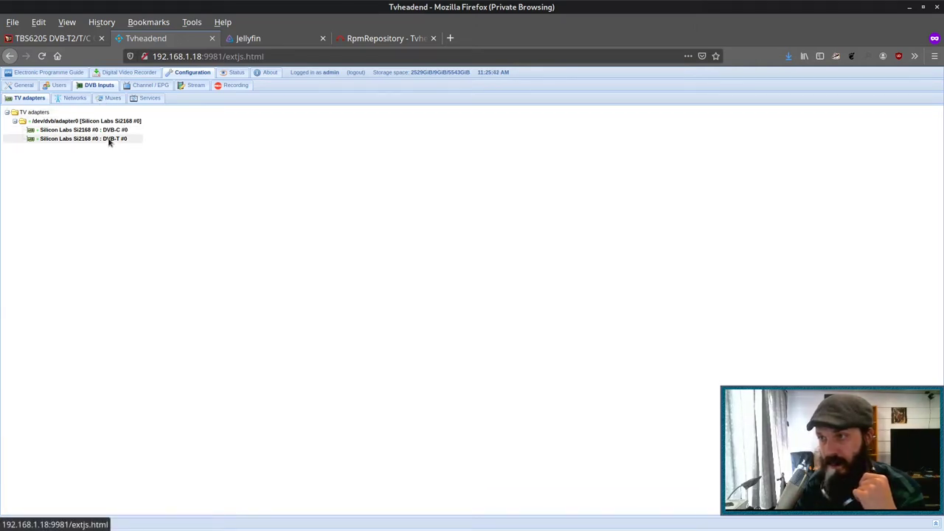
click(74, 97)
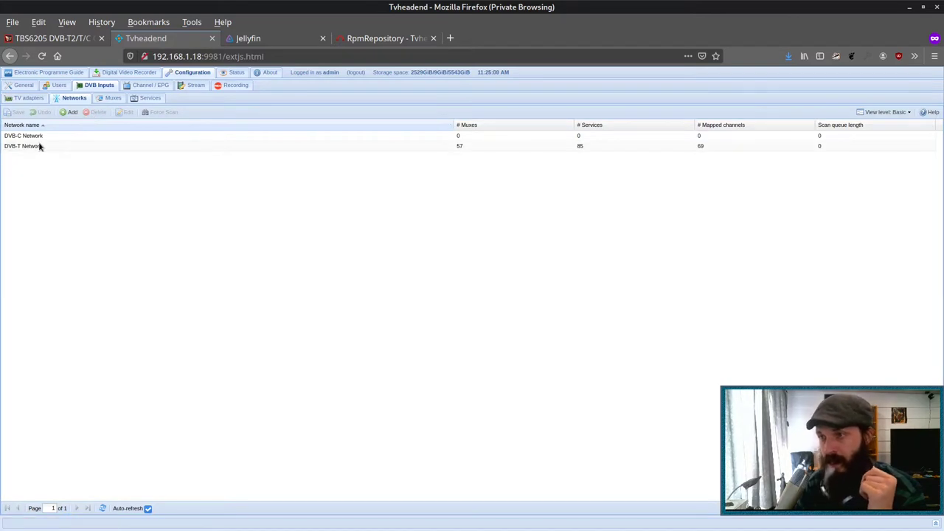
click(31, 147)
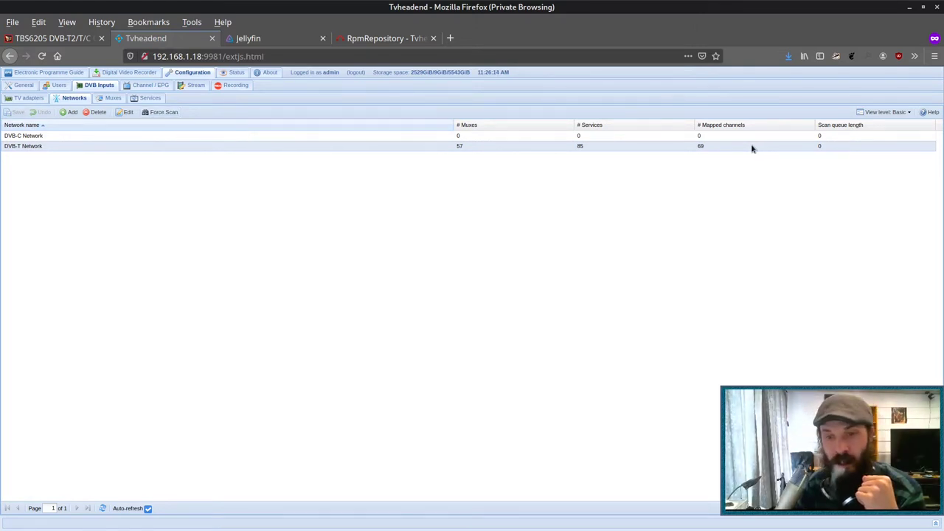
- Show the DVB services list and the options for mapping services to channels, then dismiss them without mapping
click(146, 99)
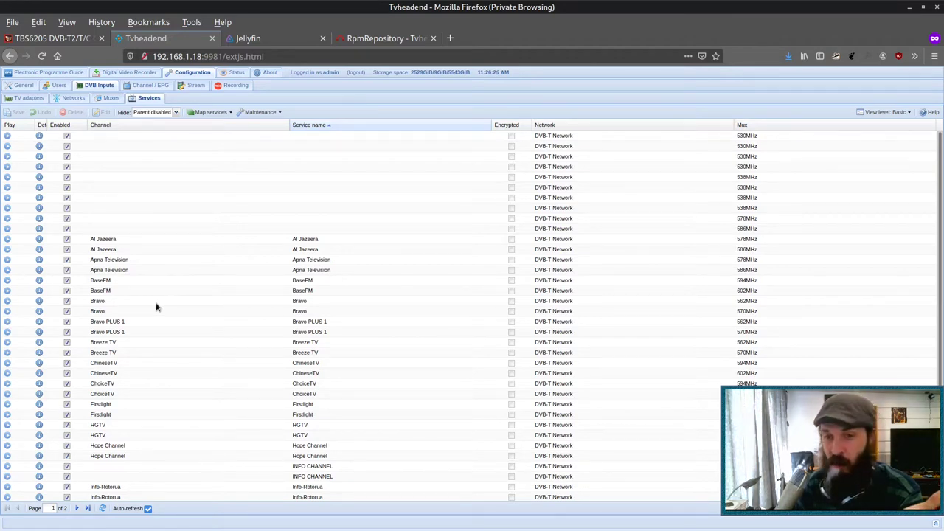
click(221, 113)
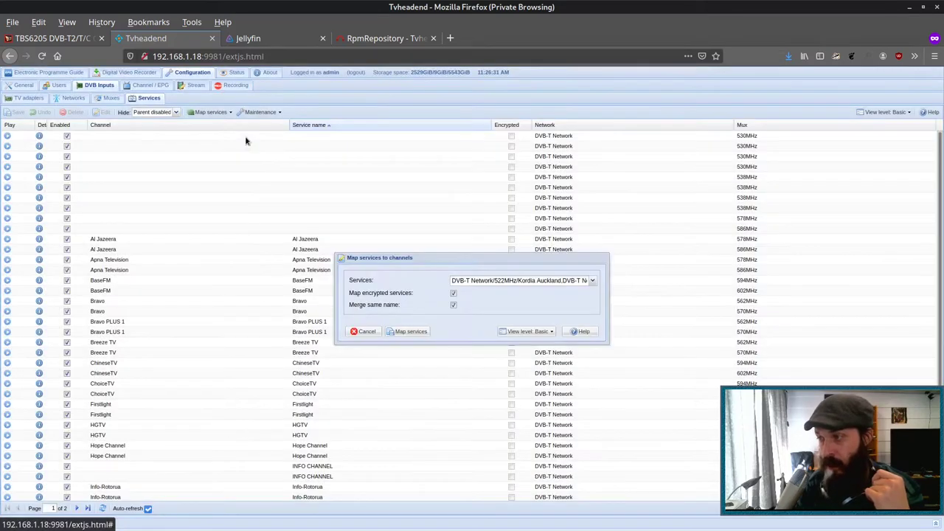
mouse_move(357, 310)
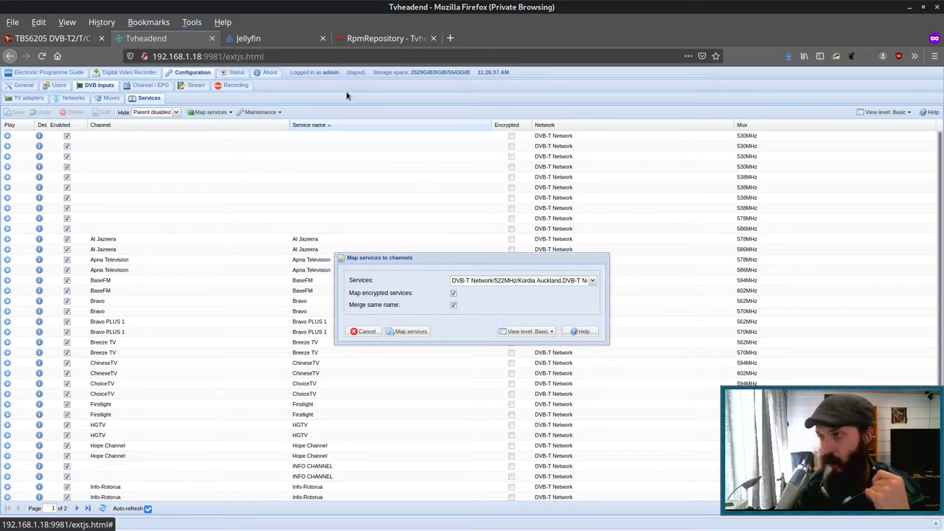
click(367, 331)
- Review the channel and EPG configuration and the server's subscription status
click(147, 86)
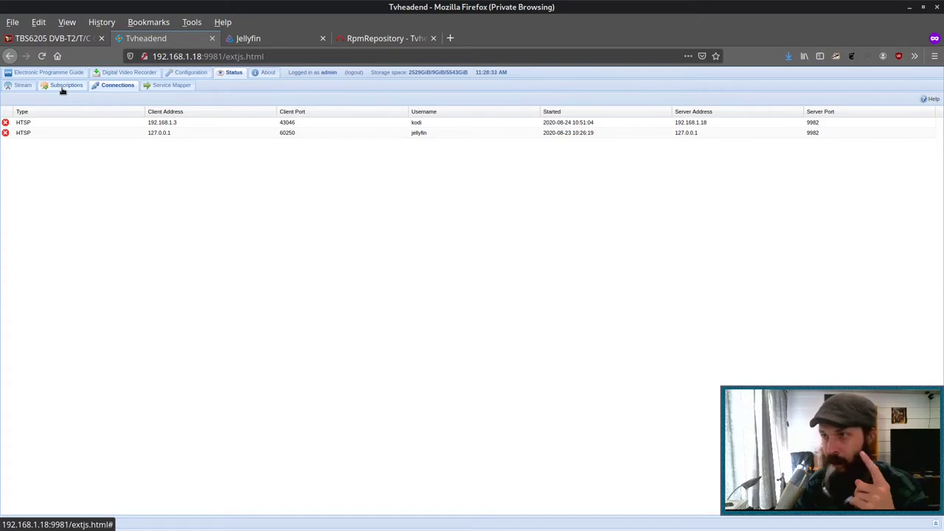
click(63, 87)
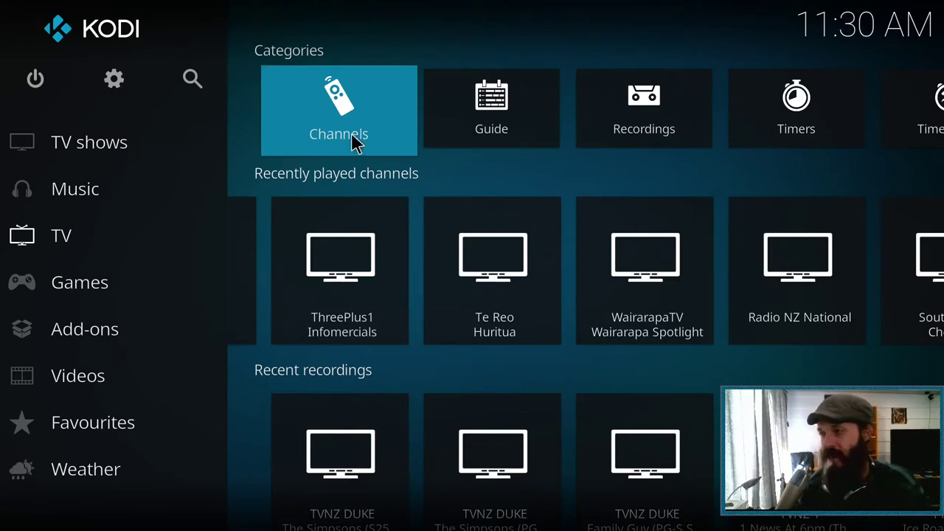
- In Kodi, browse the TV categories from Channels to Timer rules and back, and open the TV channels list
key(Right)
key(Right)
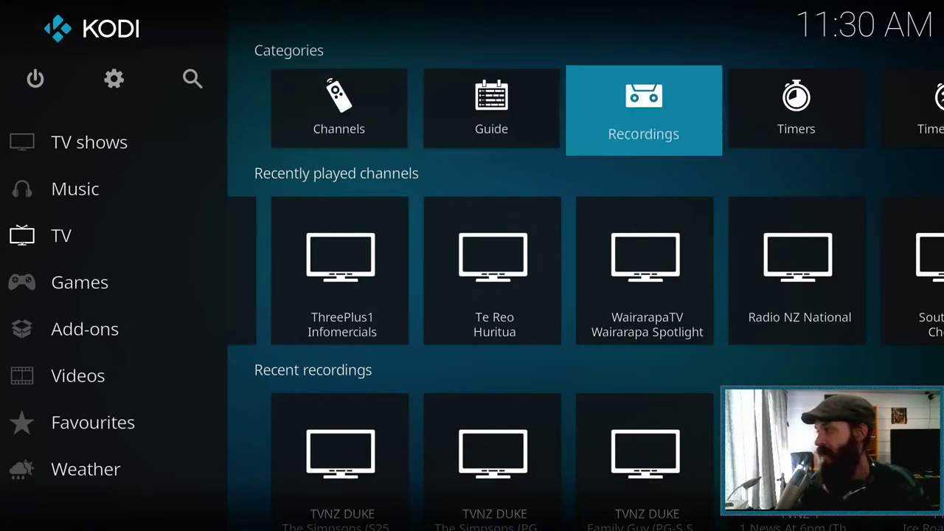
key(Right)
key(Right)
key(Left)
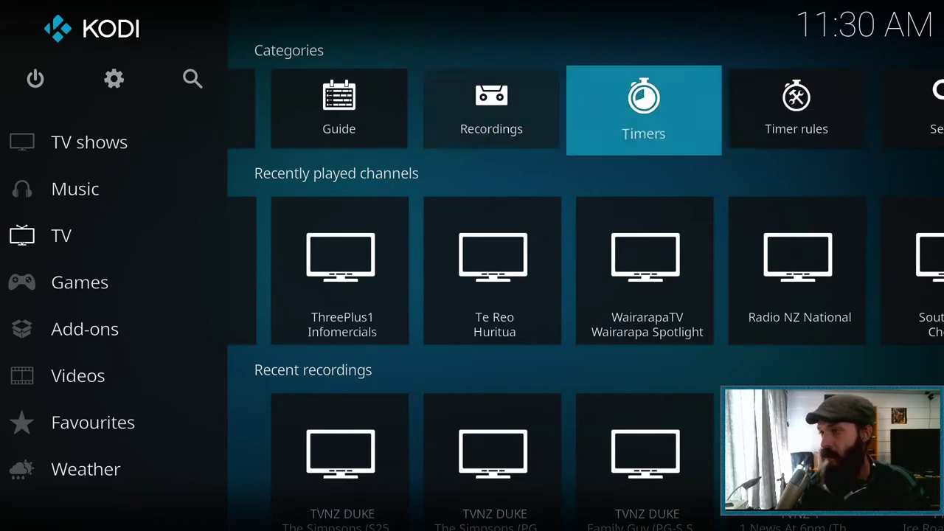
key(Left)
key(Left)
key(Left)
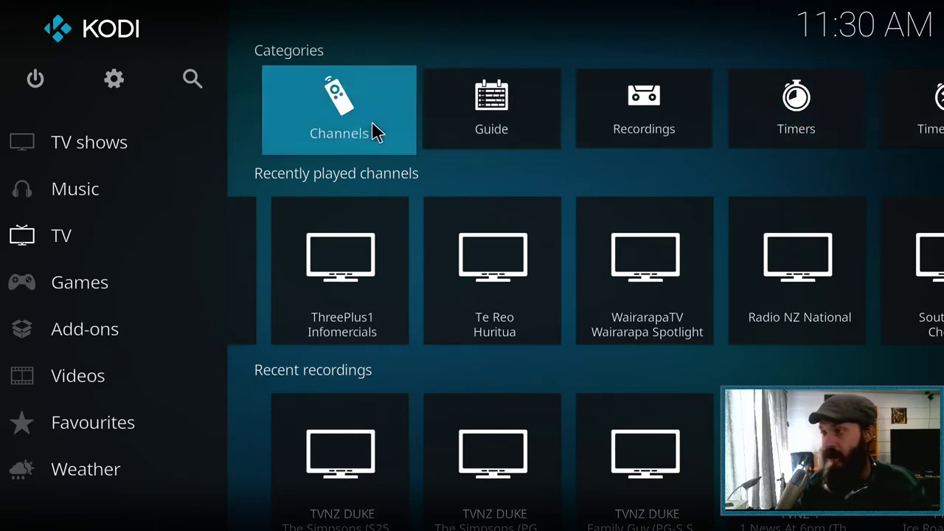
click(354, 133)
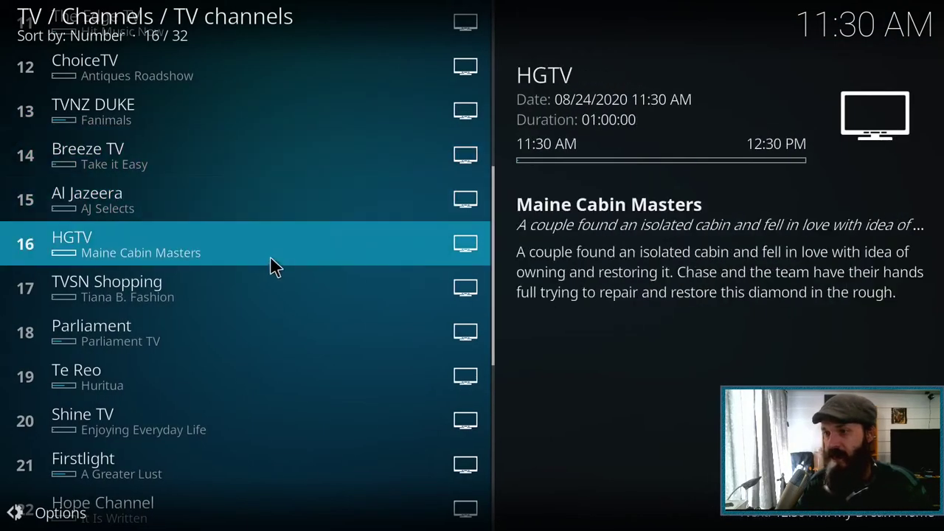
- Play channel 15, Al Jazeera, from the TV channels list and stop playback
key(Down)
key(Down)
key(Up)
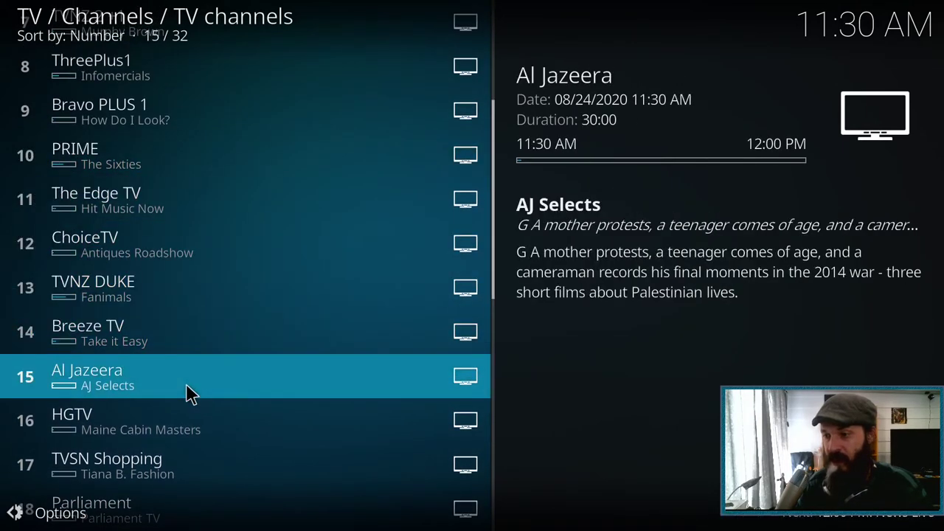
click(186, 384)
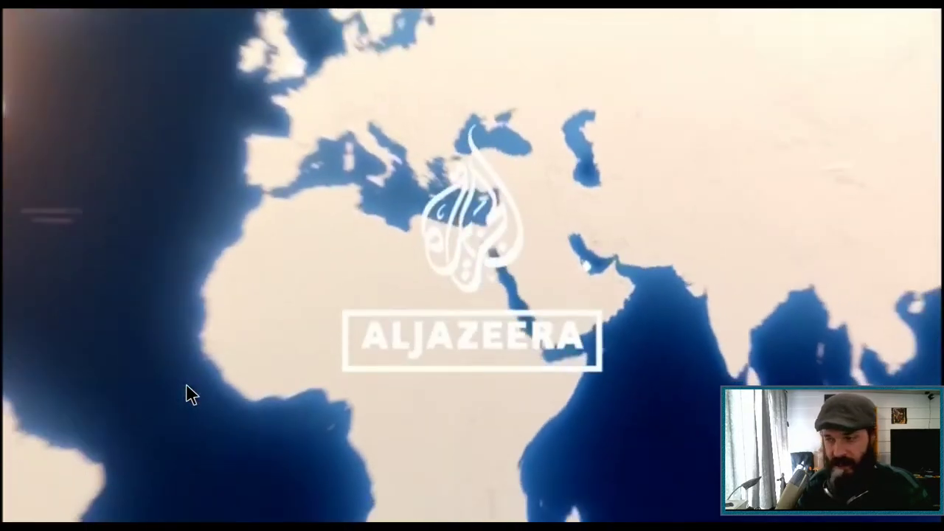
mouse_move(240, 365)
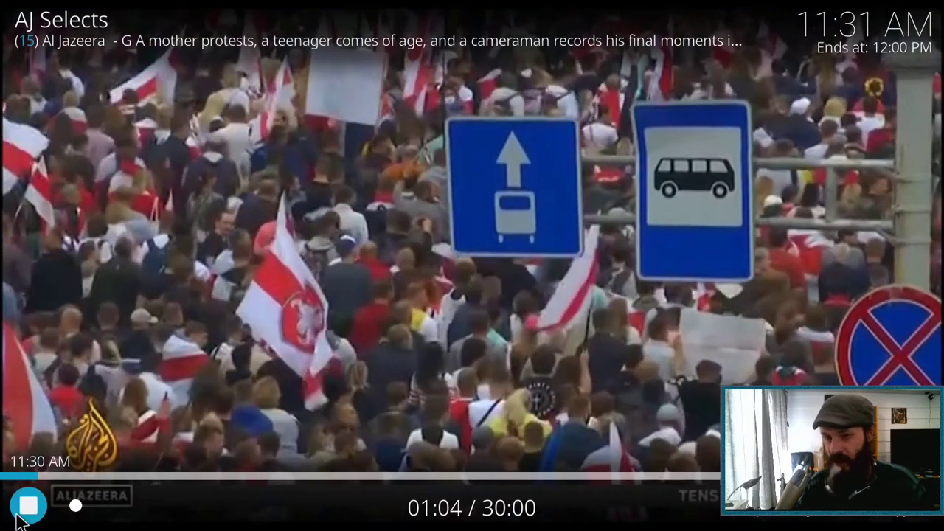
click(28, 508)
- Find channel 5, Maori Television, in the channels list, play it, and stop playback
scroll(291, 246, down, 7)
scroll(316, 255, up, 12)
scroll(316, 272, up, 9)
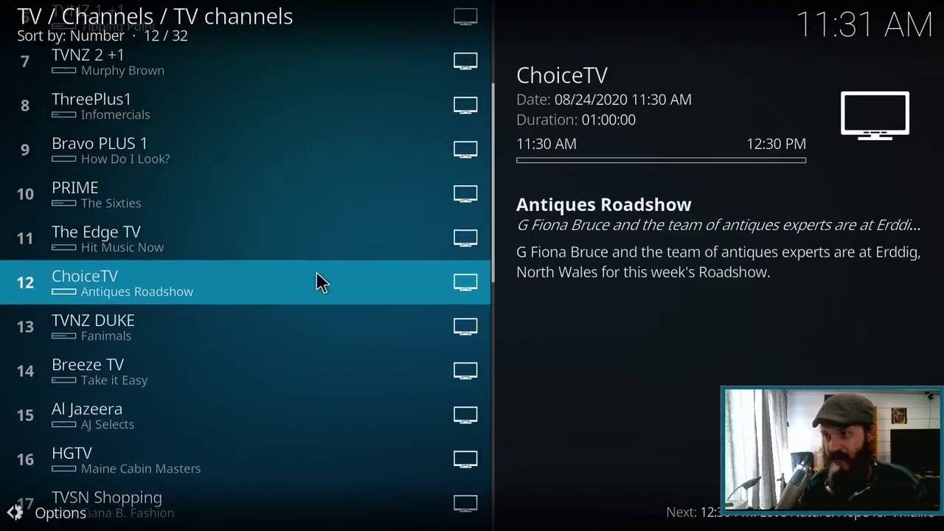
click(236, 216)
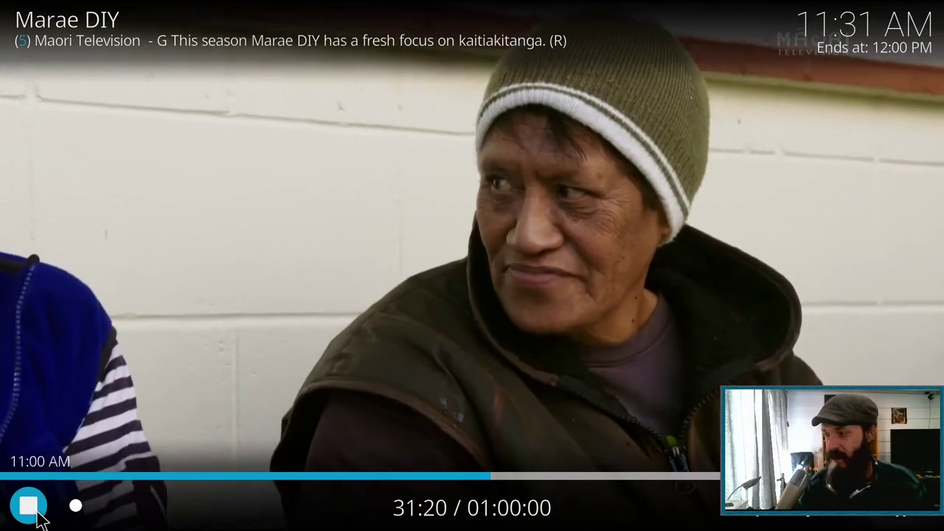
click(29, 506)
- Find channel 13, TVNZ DUKE, in the channels list and start playing it
scroll(464, 316, down, 1)
scroll(274, 184, down, 2)
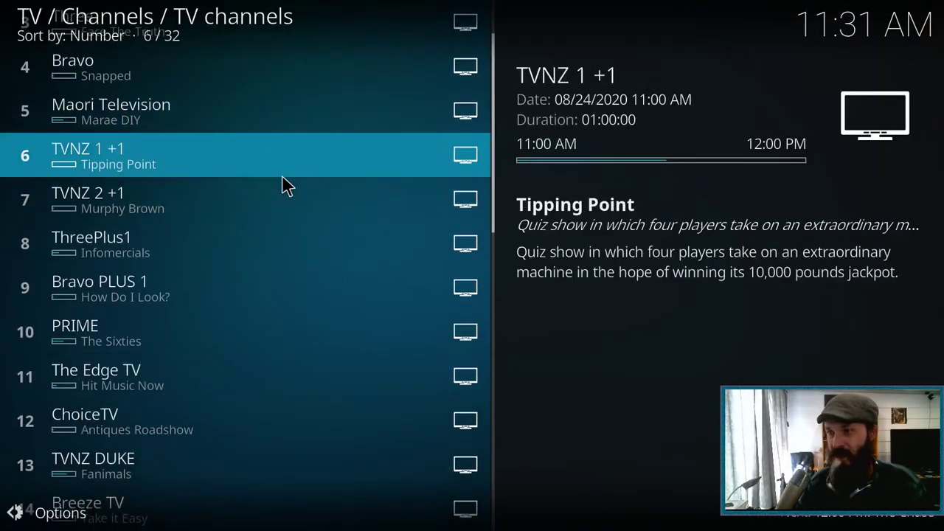
scroll(234, 369, up, 3)
scroll(222, 370, down, 5)
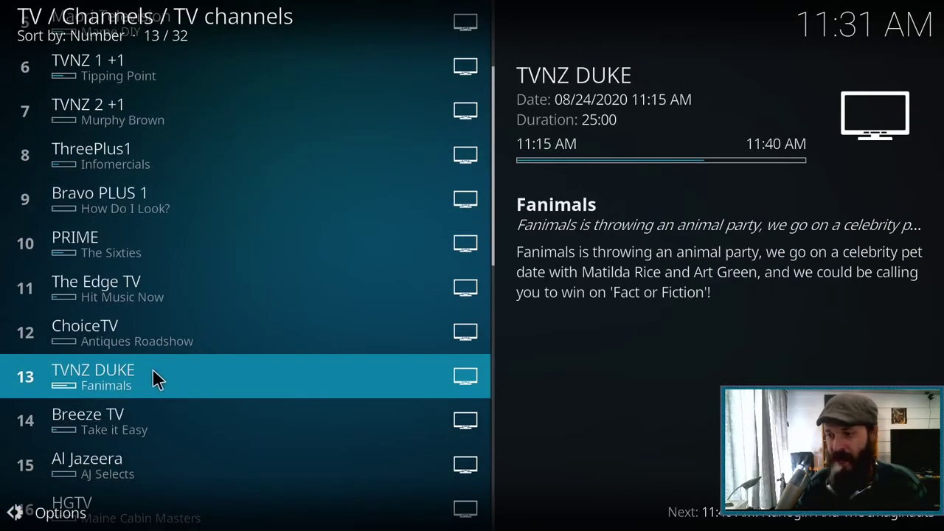
click(154, 372)
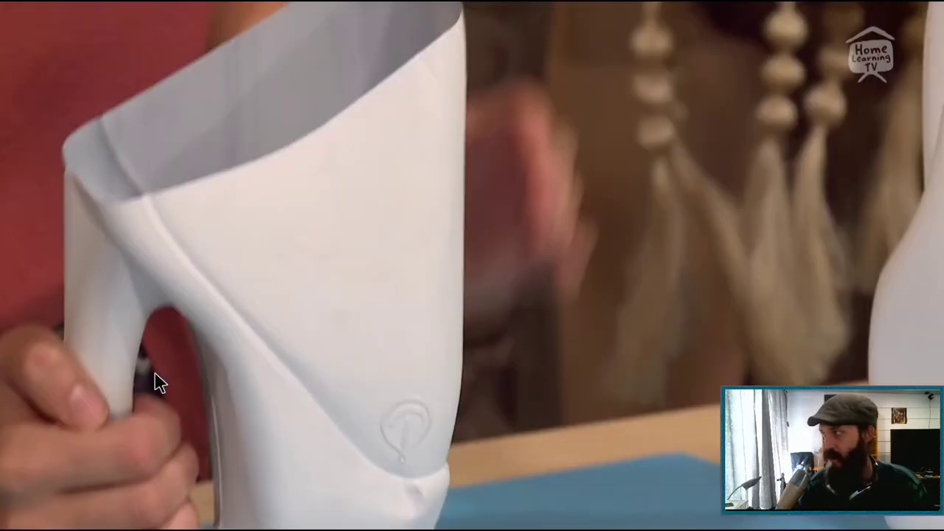
- Stop watching TVNZ DUKE and open the TV guide from the TV categories
mouse_move(193, 354)
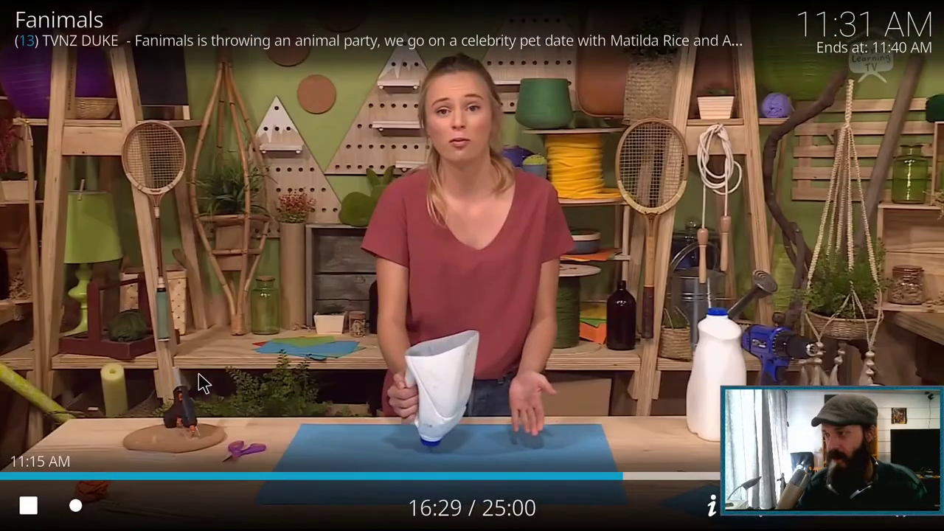
key(Escape)
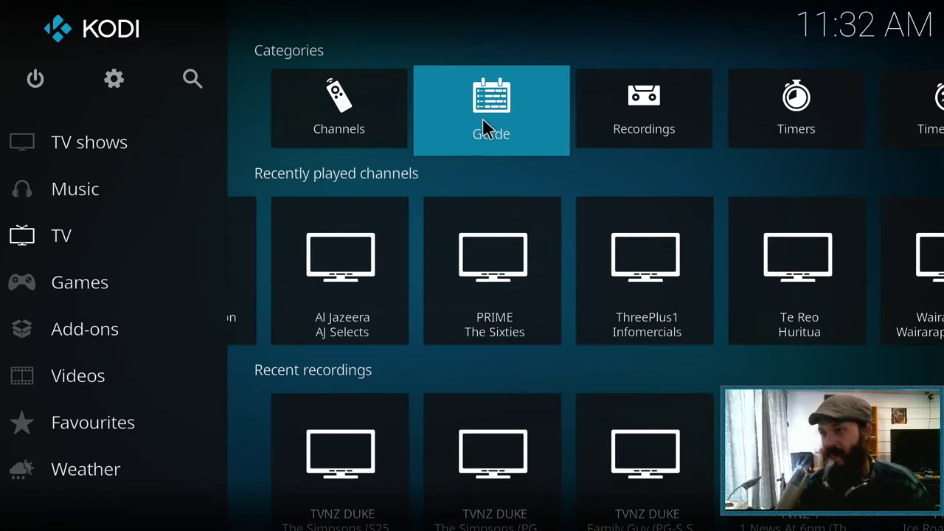
click(475, 113)
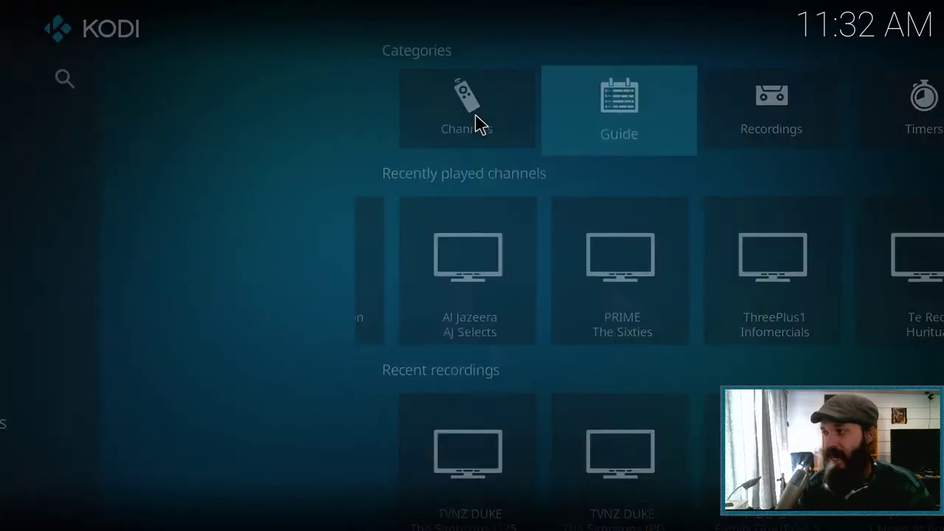
- Look through the guide timeline's programme listings from the first channels down to channel 32, Kordia TV, and return to channel 1
key(Left)
key(Left)
key(Down)
key(Down)
key(Down)
key(Down)
key(Down)
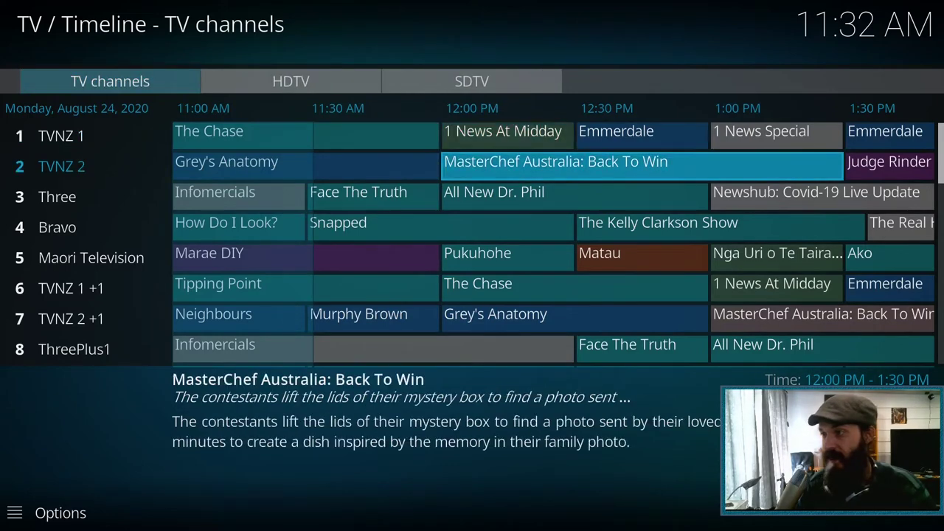
key(Down)
key(Down)
key(Down)
key(Down)
key(Down)
key(Down)
key(Down)
key(Down)
key(Down)
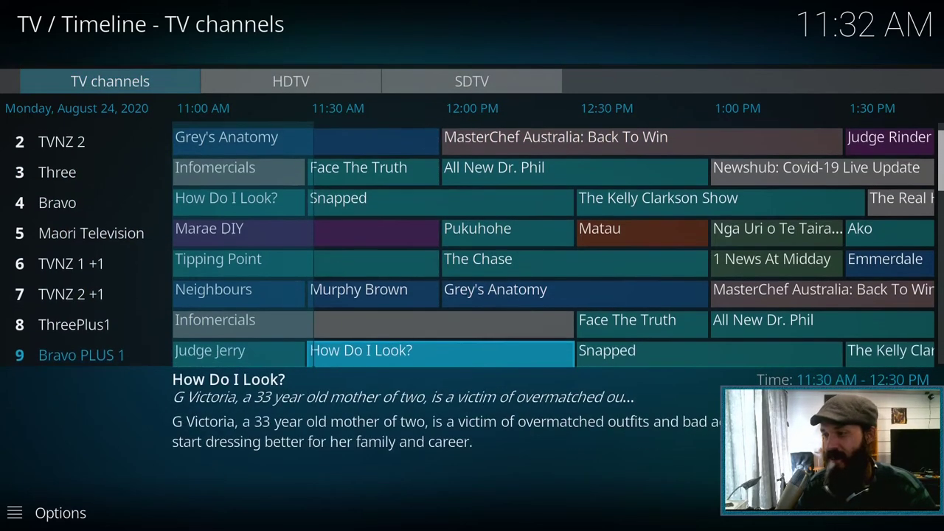
key(Down)
key(Down)
key(Down)
key(Down)
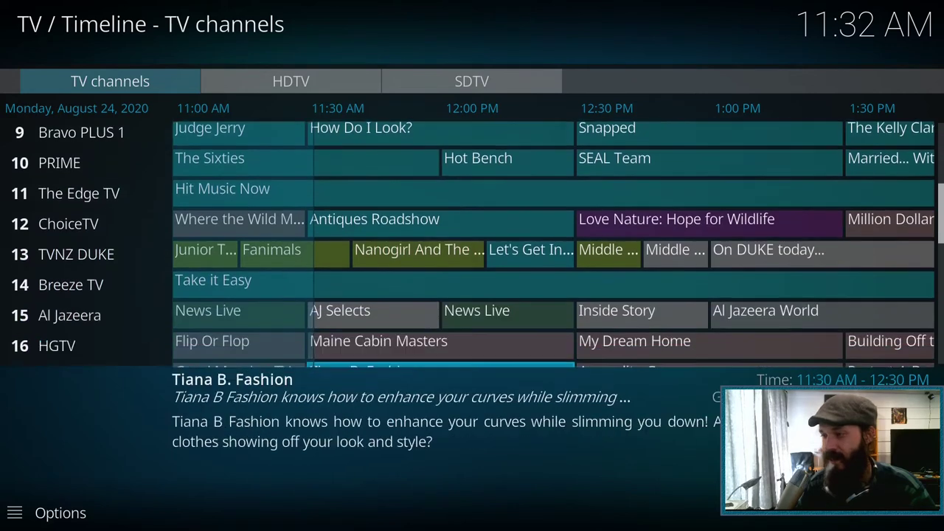
key(Down)
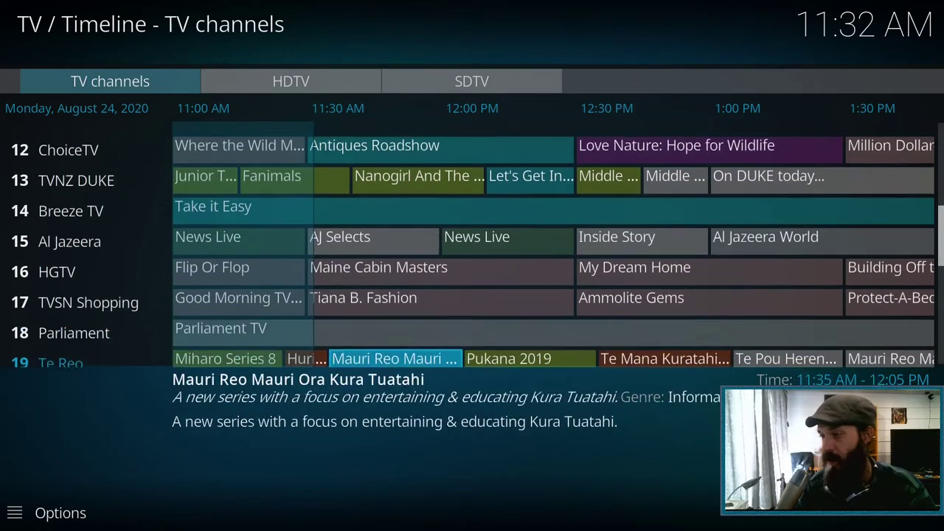
key(Right)
key(Right)
key(Down)
key(Down)
key(Down)
key(Down)
key(Down)
key(Down)
key(Down)
key(Down)
key(Down)
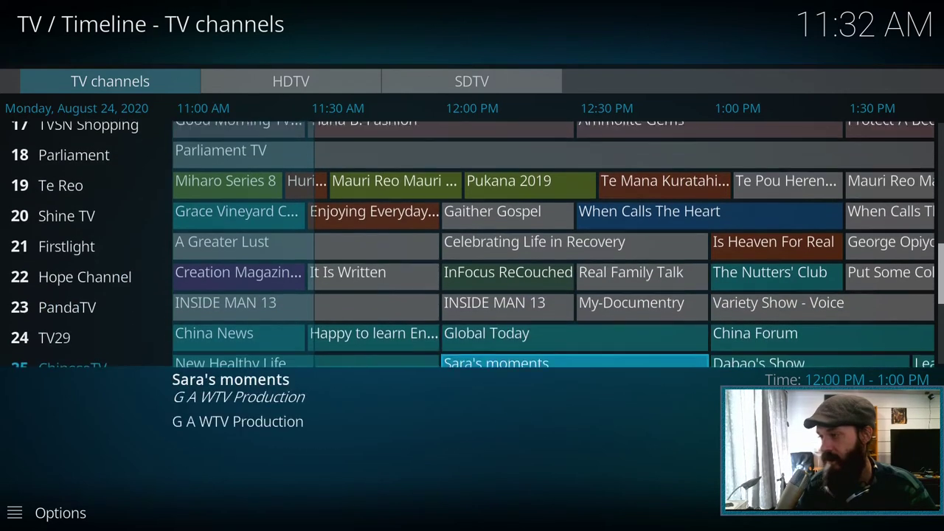
key(Down)
key(Down)
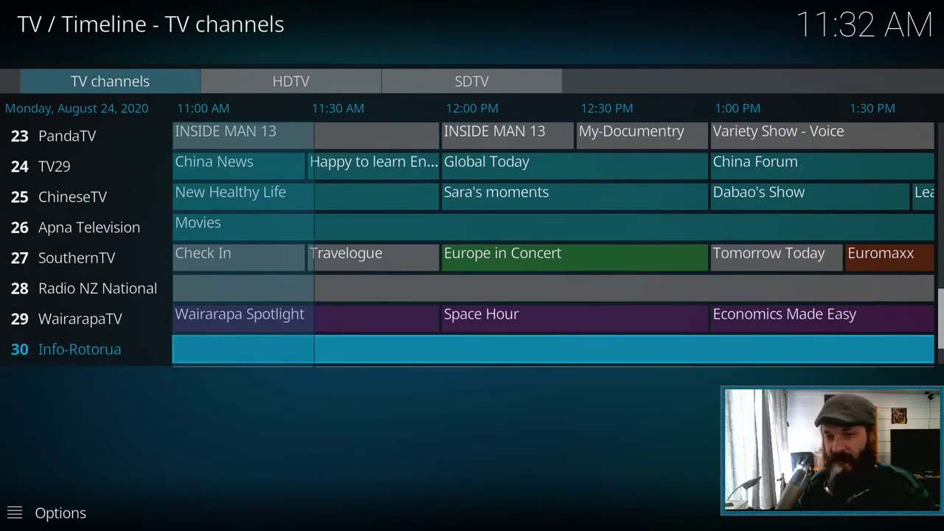
key(Down)
key(Down)
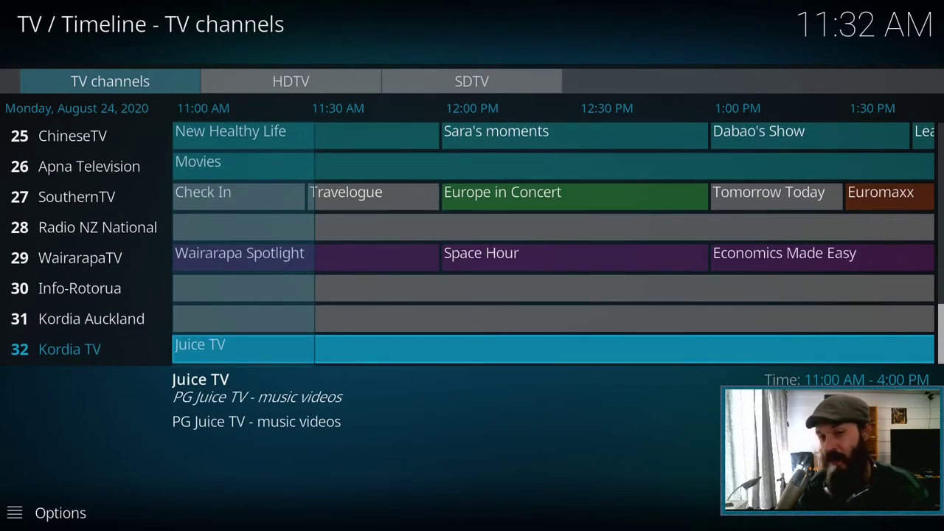
key(Down)
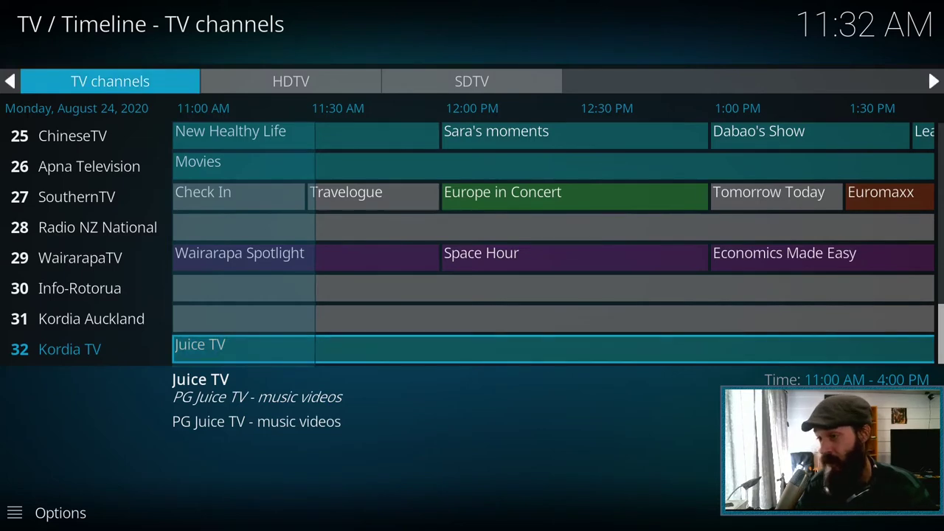
key(Down)
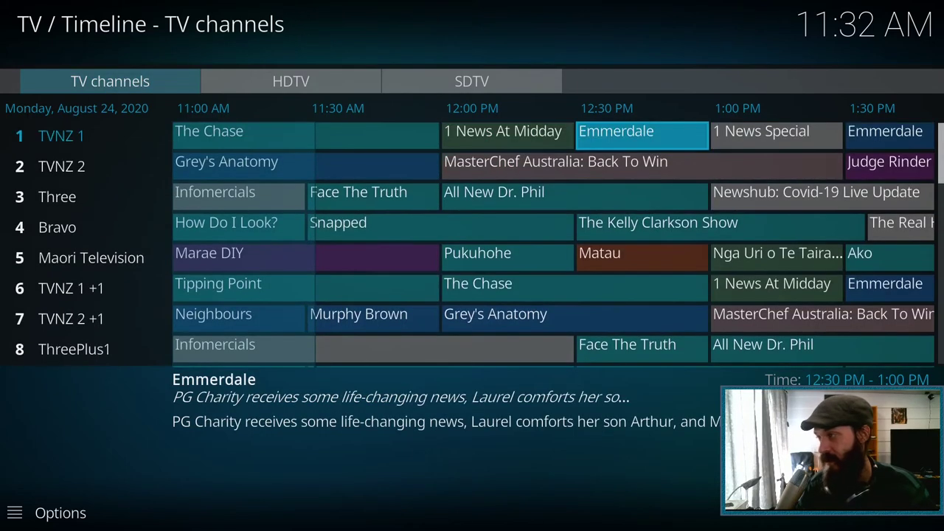
- Find 1 News Special at 1:00 PM on TVNZ 1 in the guide and schedule it for recording
key(Down)
key(Right)
key(Up)
key(Left)
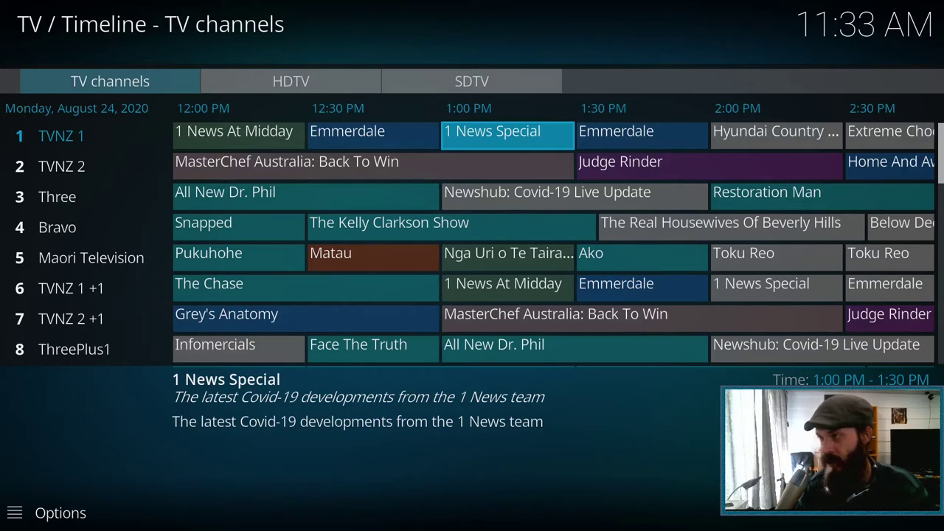
key(Return)
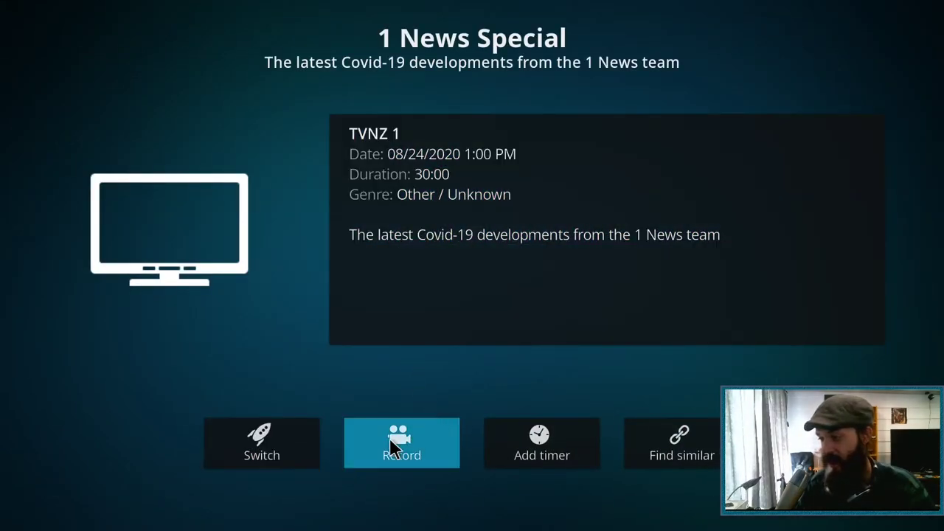
click(389, 437)
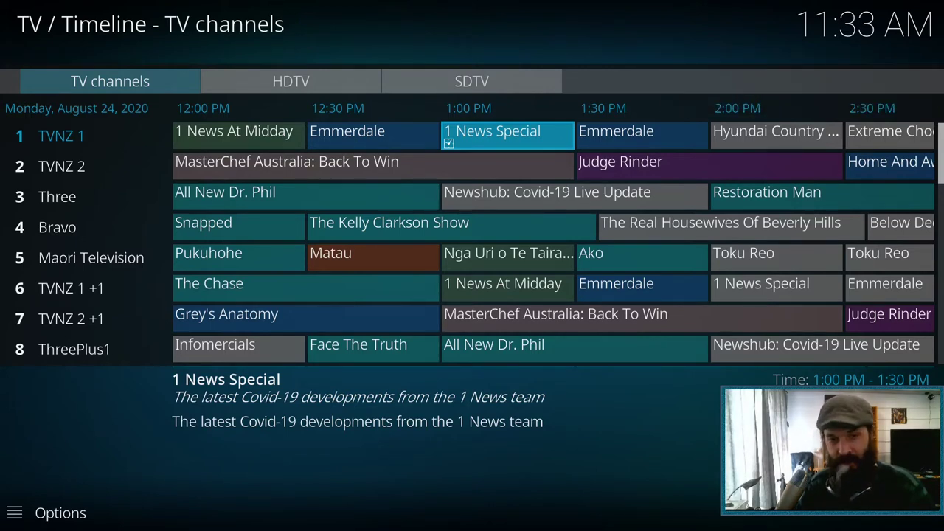
- Switch to Tvheadend in Firefox and check the Digital Video Recorder's upcoming and finished recordings
key(alt+Tab)
click(122, 73)
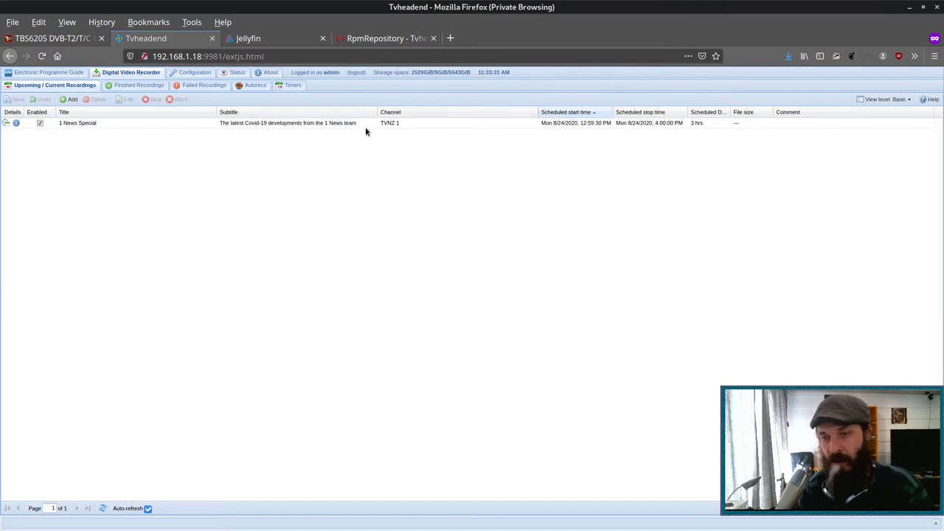
click(141, 86)
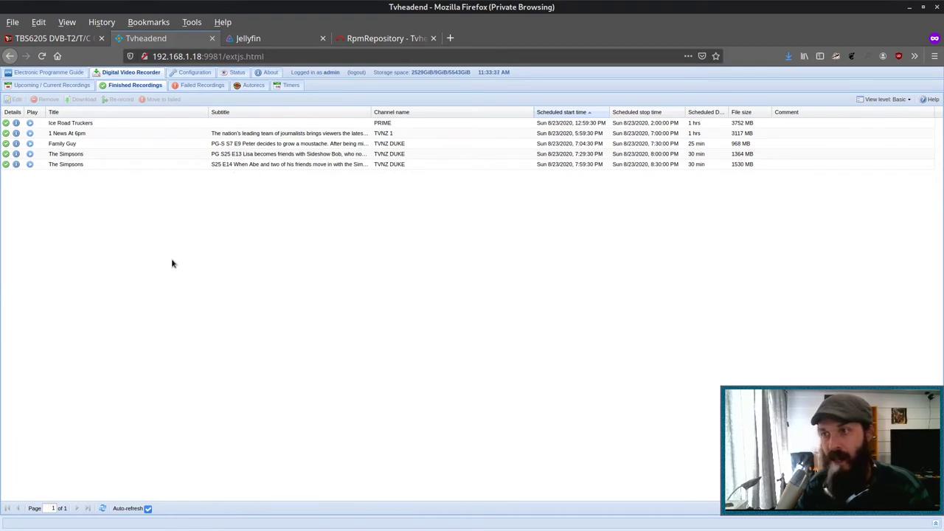
- Switch back to Kodi's TV recordings, play Ice Road Truckers, skip back in it, and stop playback
mouse_move(347, 527)
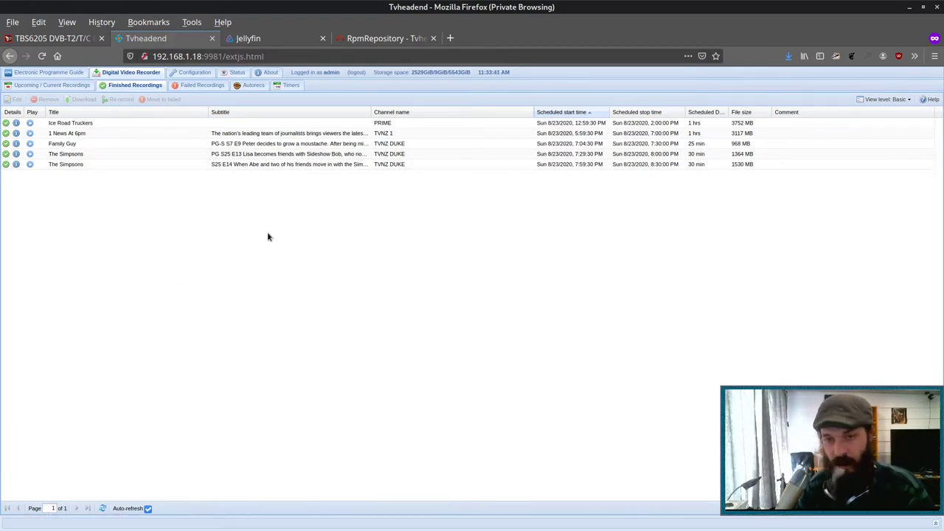
mouse_move(317, 529)
click(348, 523)
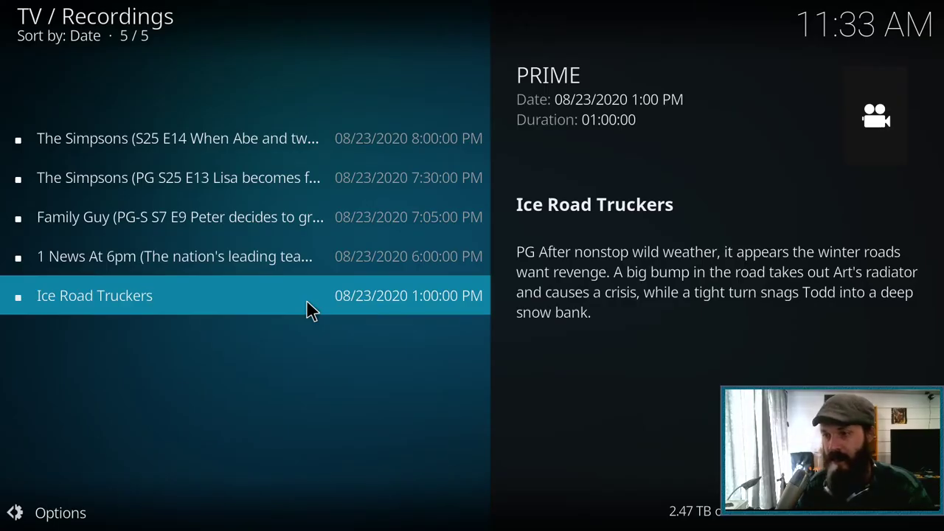
click(251, 303)
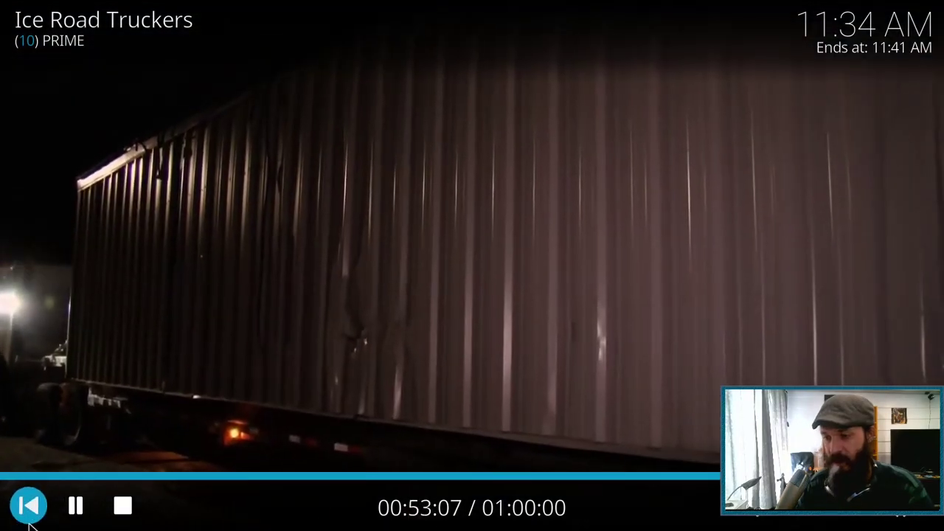
click(30, 521)
click(124, 512)
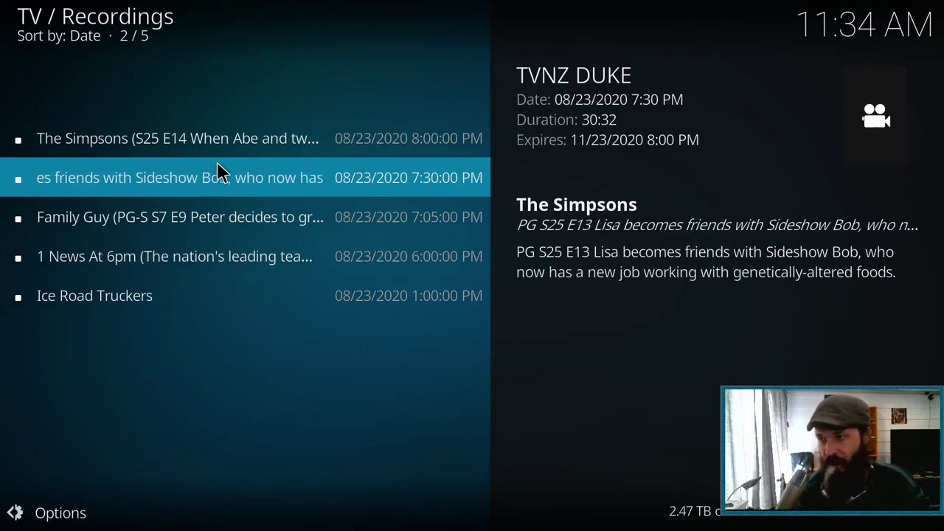
- Leave the recordings, add a new timer in TV Timers, and set its type to Timer rule (guide-based)
right_click(217, 161)
scroll(685, 255, down, 3)
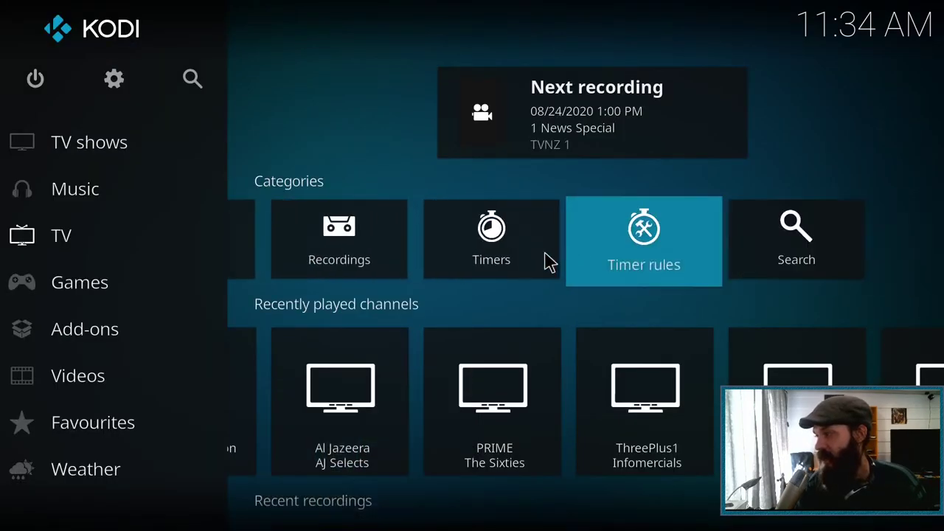
click(491, 247)
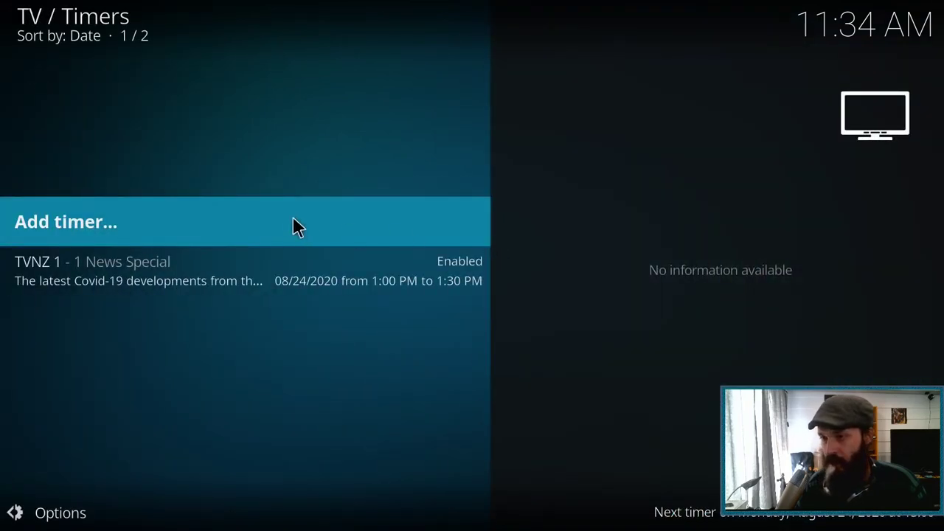
click(282, 220)
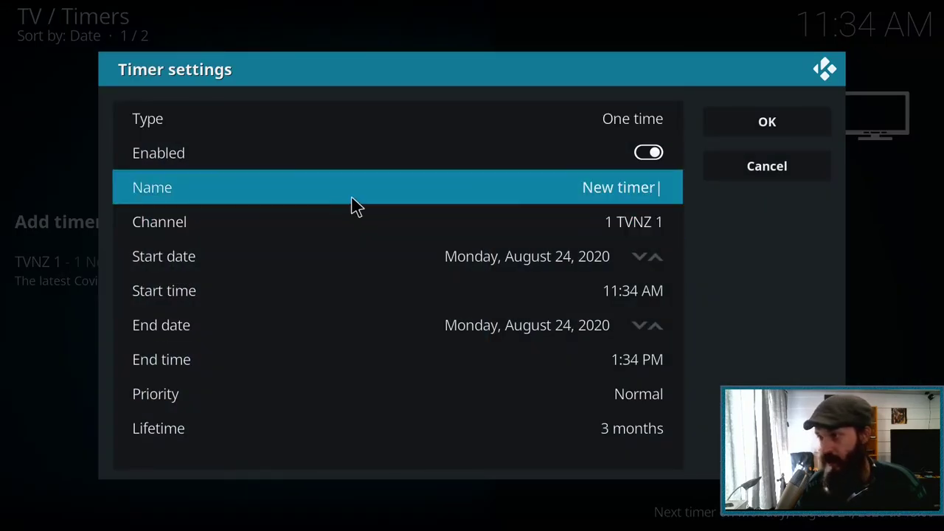
click(593, 132)
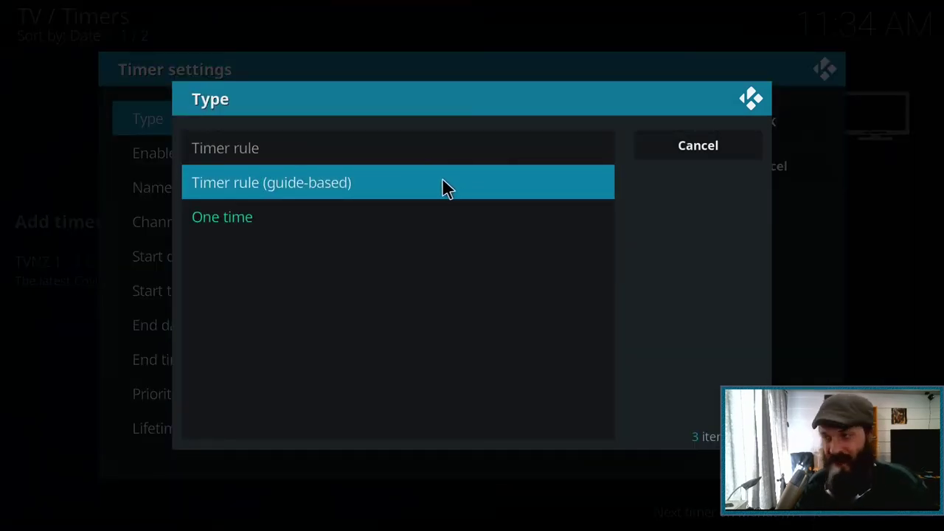
click(371, 190)
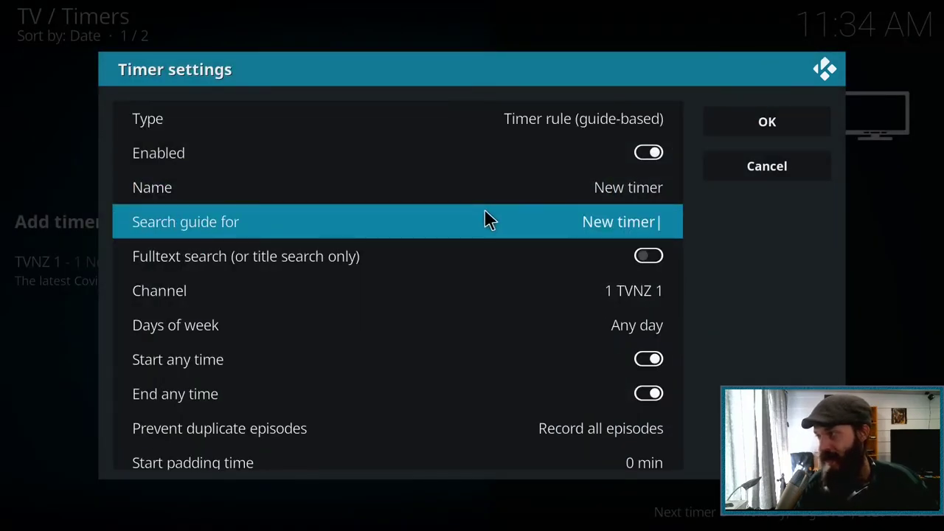
- Set the timer rule's guide search text to "Family Guy", including the quotation marks
scroll(476, 260, down, 1)
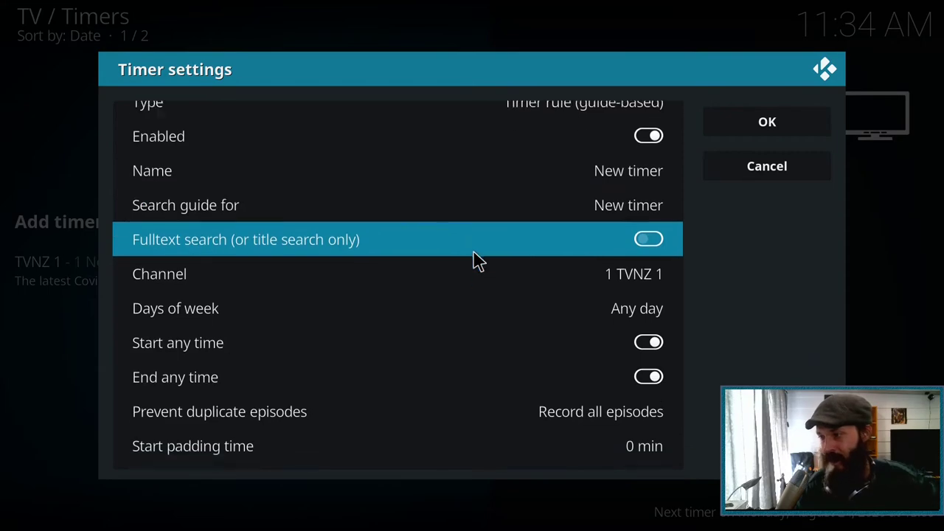
scroll(481, 256, up, 1)
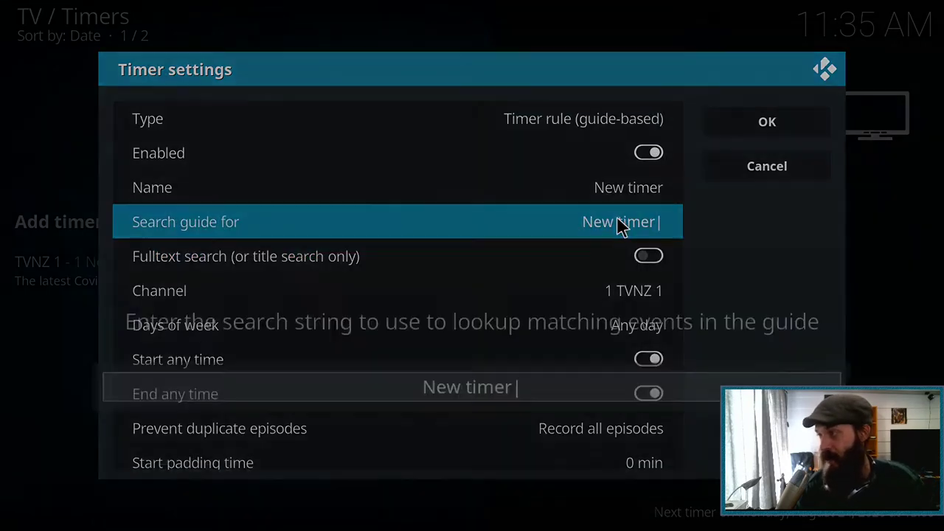
click(620, 225)
text("Family Guy")
click(881, 335)
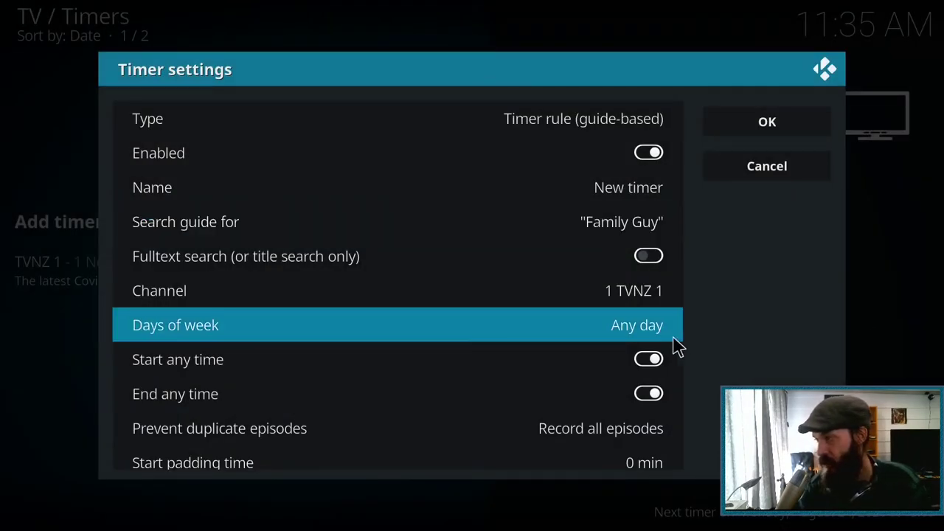
- Set the timer rule's channel to 13 TVNZ DUKE
click(636, 303)
scroll(457, 287, down, 1)
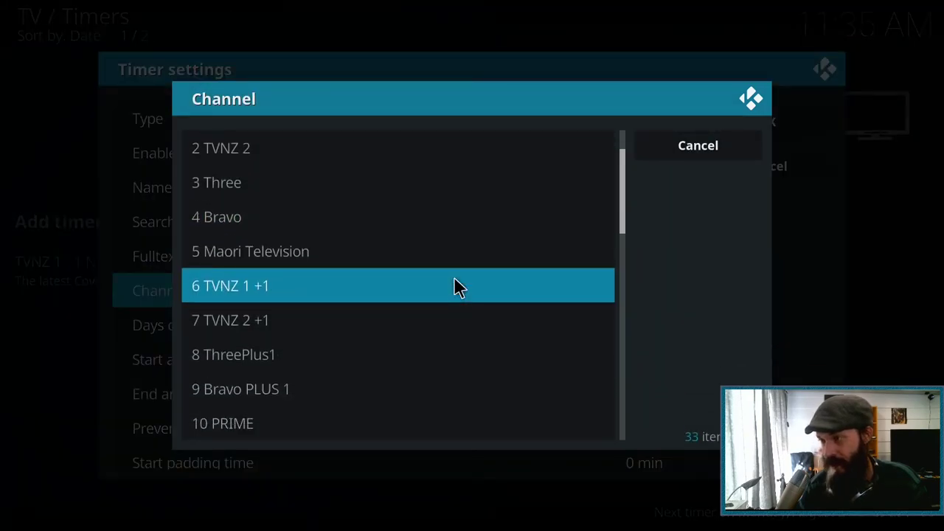
scroll(454, 287, up, 2)
scroll(453, 290, down, 7)
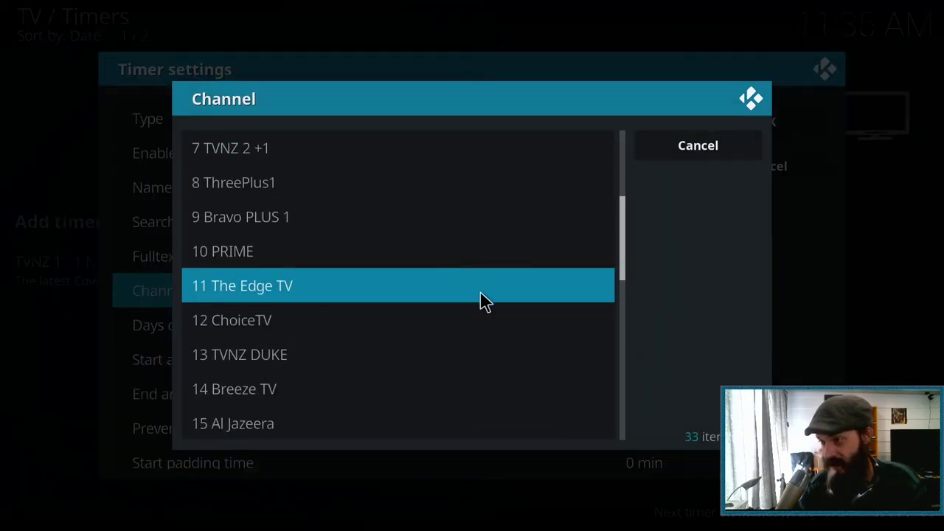
click(451, 352)
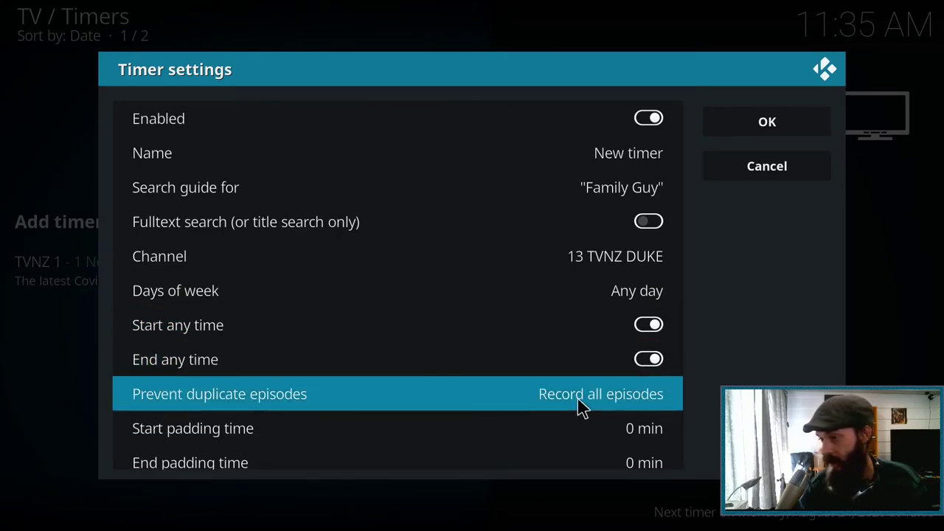
- Set the timer rule's Prevent duplicate episodes option to Record if episode number differs, and review the remaining settings
click(580, 407)
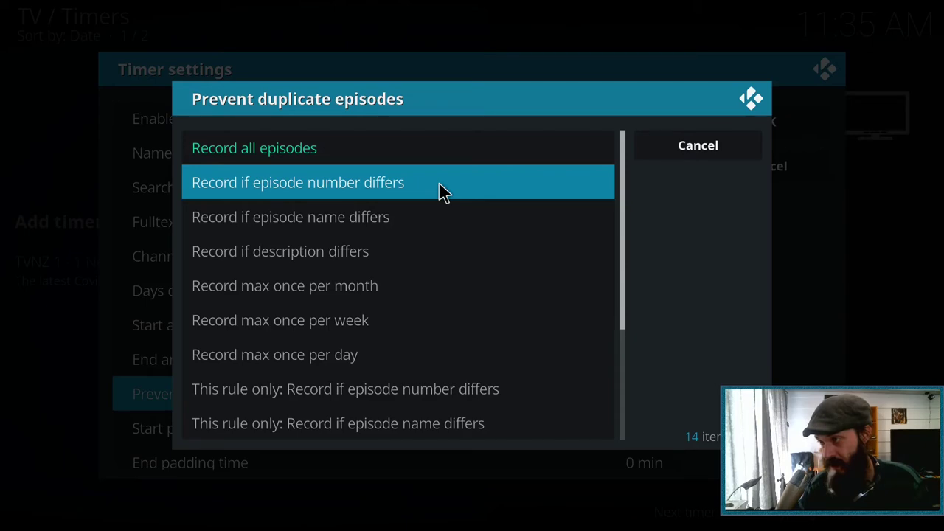
click(441, 190)
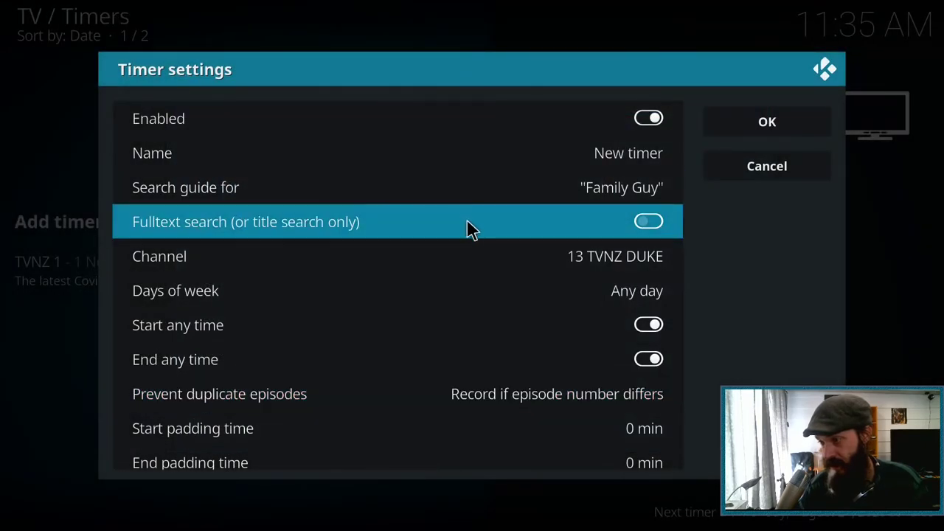
scroll(618, 380, down, 3)
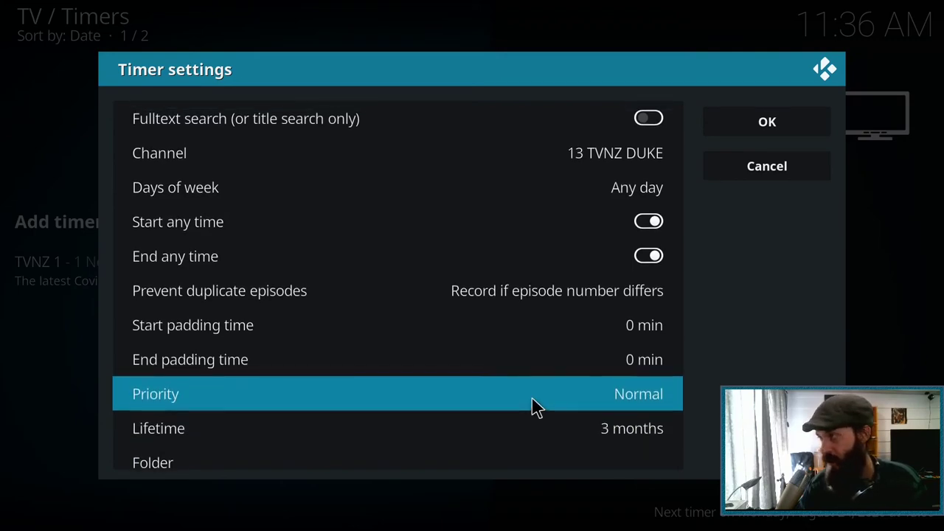
- Save the Family Guy timer rule, and check its scheduled timer in Kodi and its Autorecs entry in Tvheadend
scroll(531, 402, up, 3)
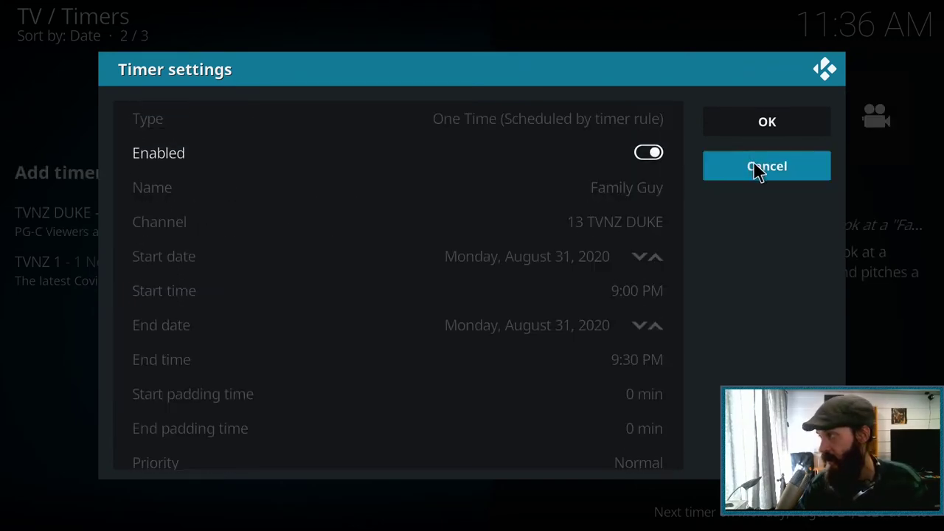
click(757, 172)
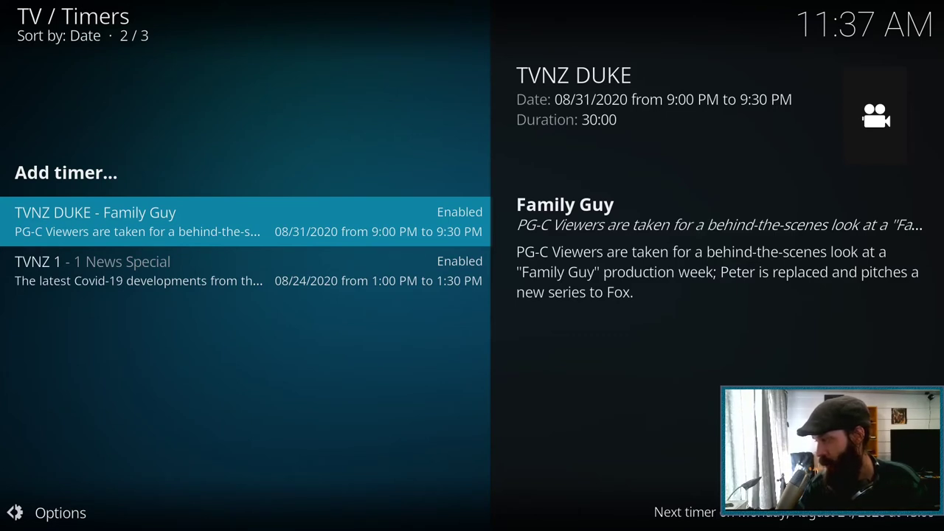
key(alt+Tab)
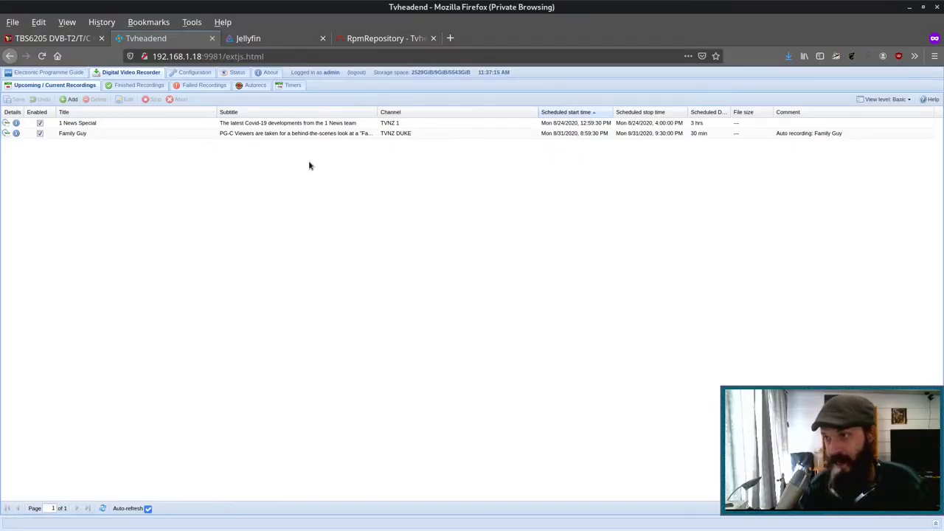
click(255, 86)
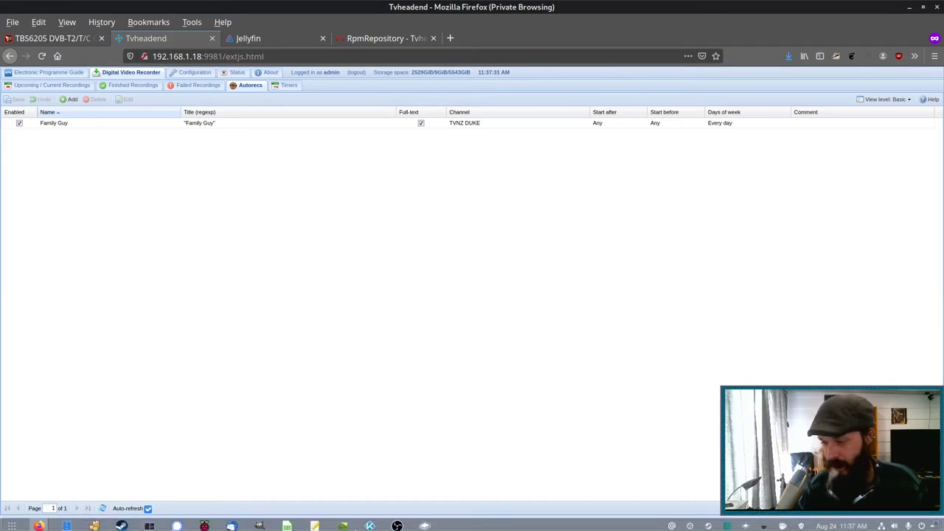
- Switch back to Kodi, start recording Marae DIY on Maori Television, and leave the TV channel list
click(232, 524)
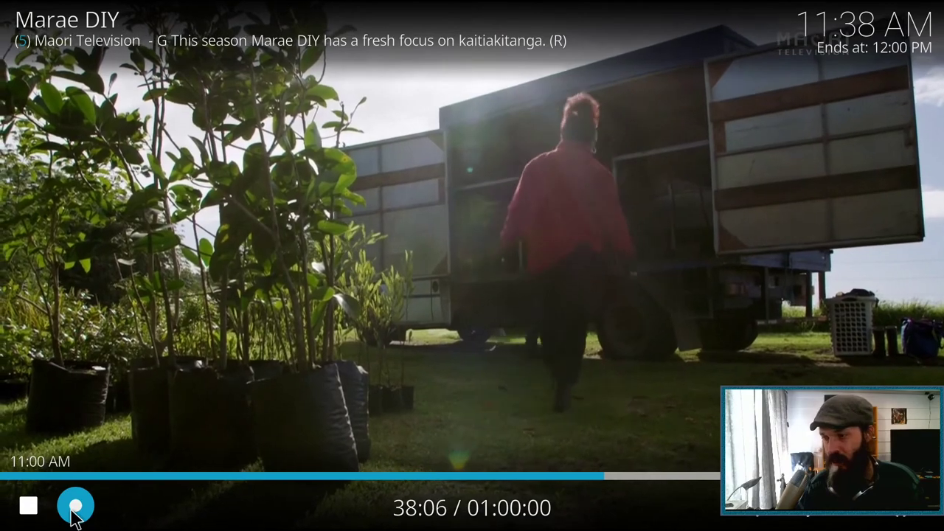
click(74, 515)
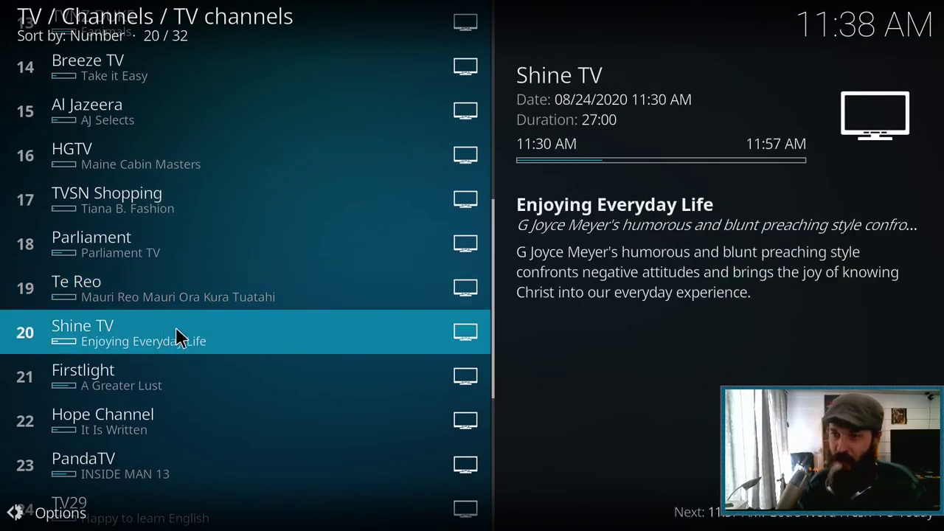
scroll(189, 341, up, 2)
key(Escape)
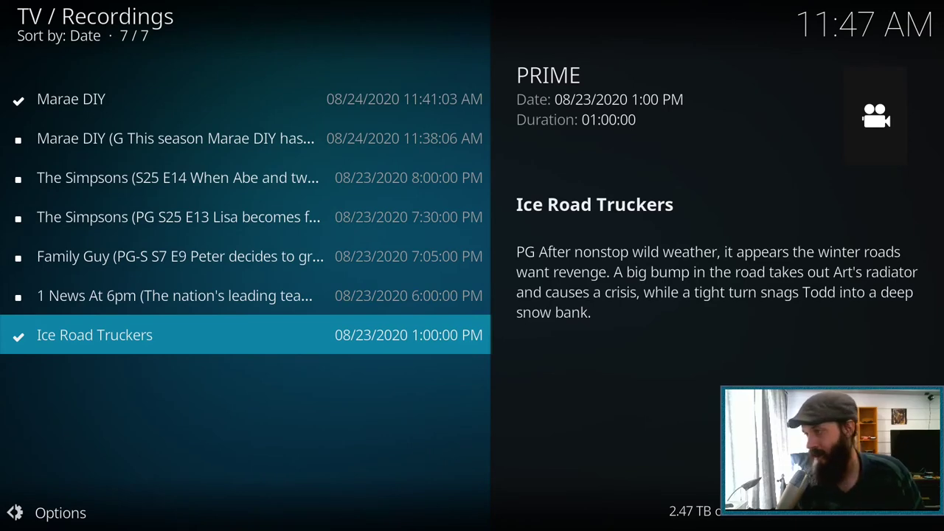
- Examine the available actions for the Ice Road Truckers, Family Guy and The Simpsons recordings without applying any
right_click(284, 333)
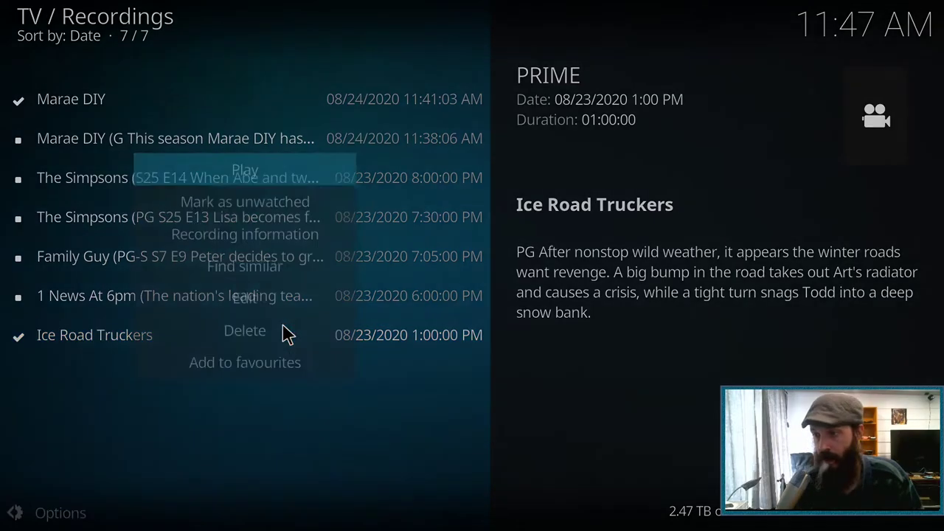
click(74, 274)
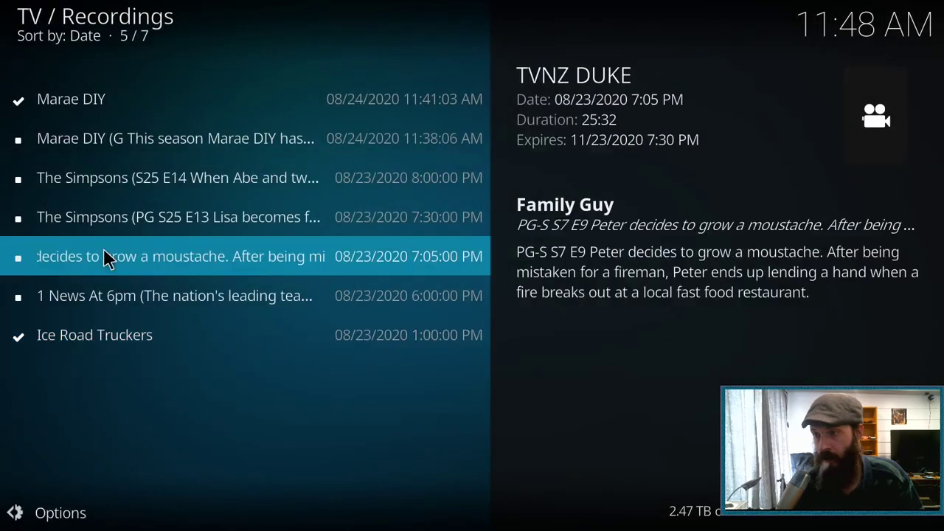
right_click(112, 250)
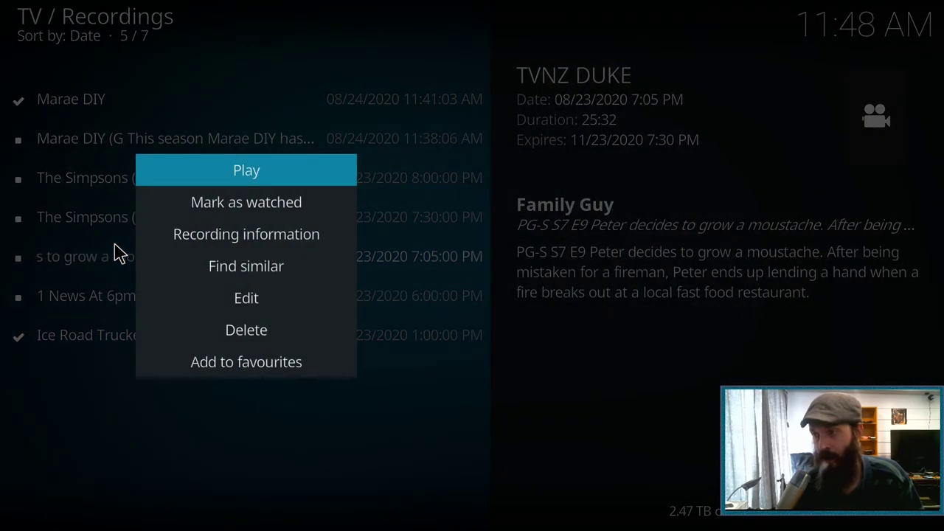
right_click(78, 232)
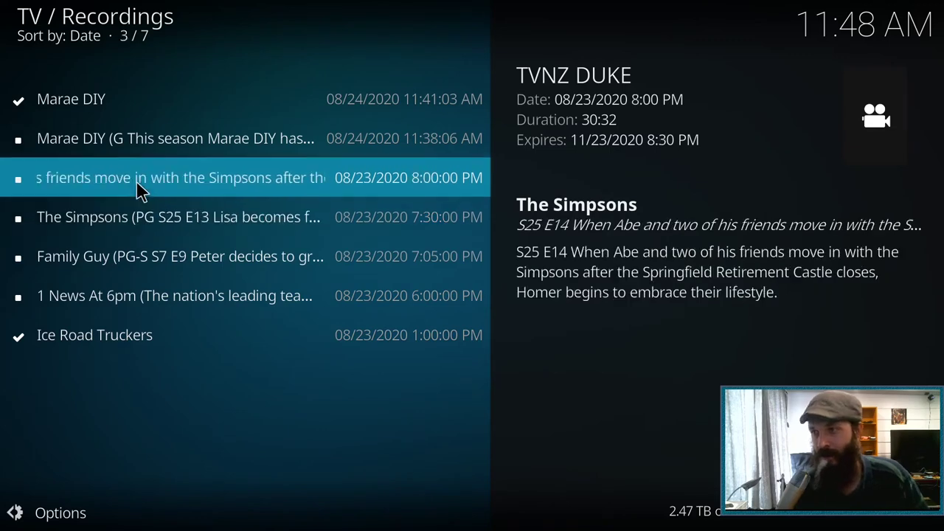
right_click(140, 186)
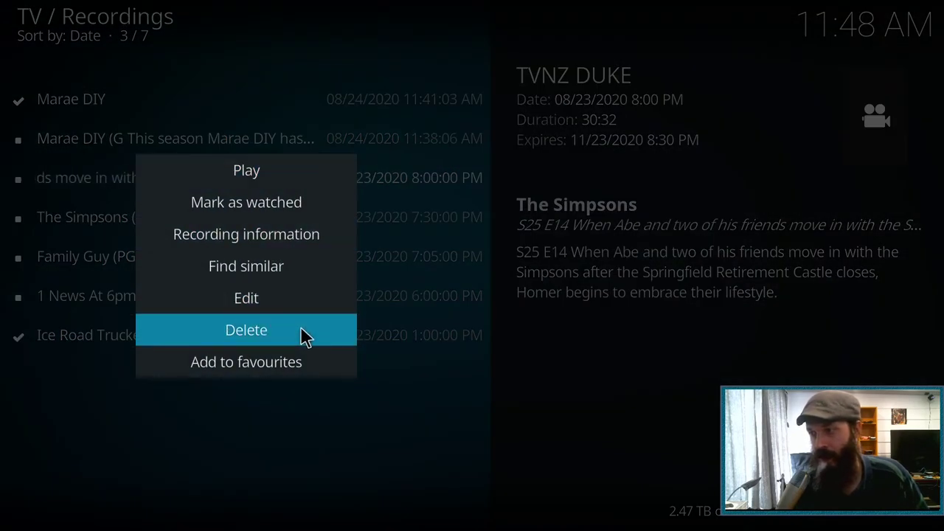
right_click(87, 441)
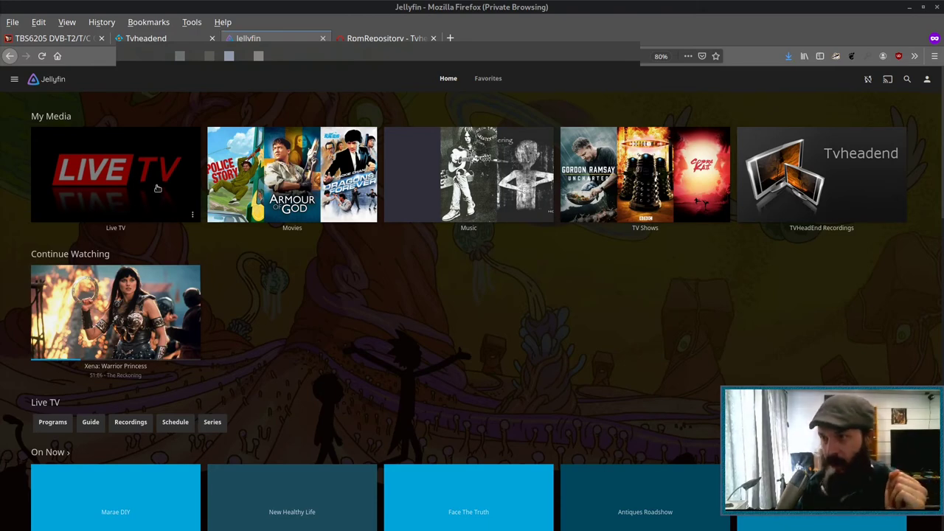
- In Jellyfin, browse the Live TV channels and play 5 Maori Television
click(135, 168)
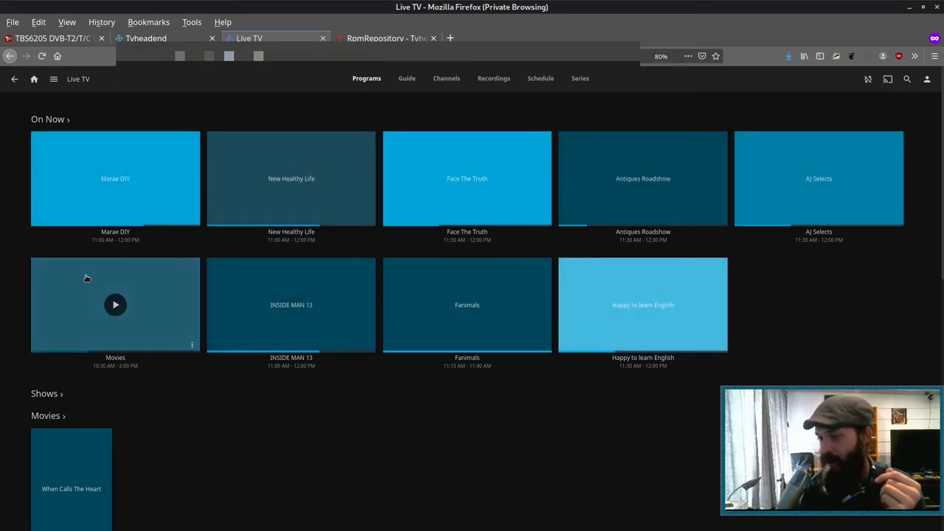
click(446, 79)
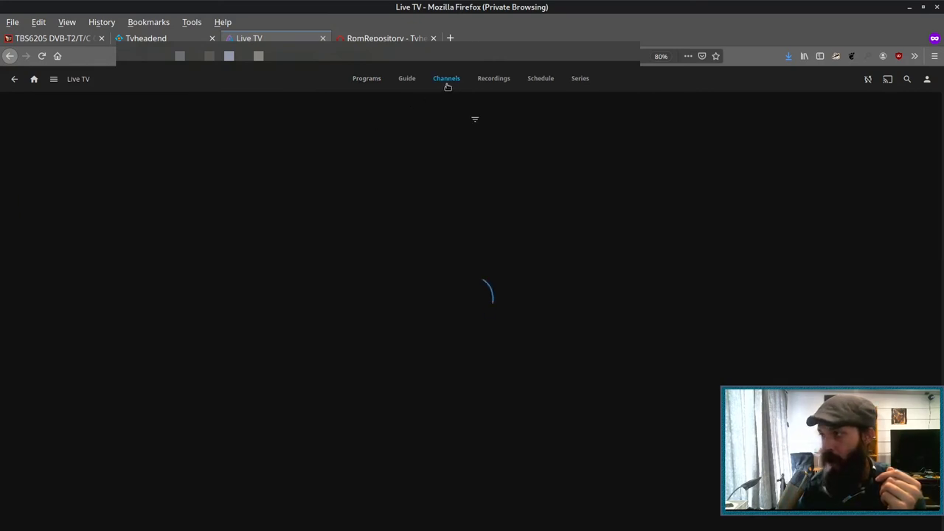
scroll(369, 243, down, 3)
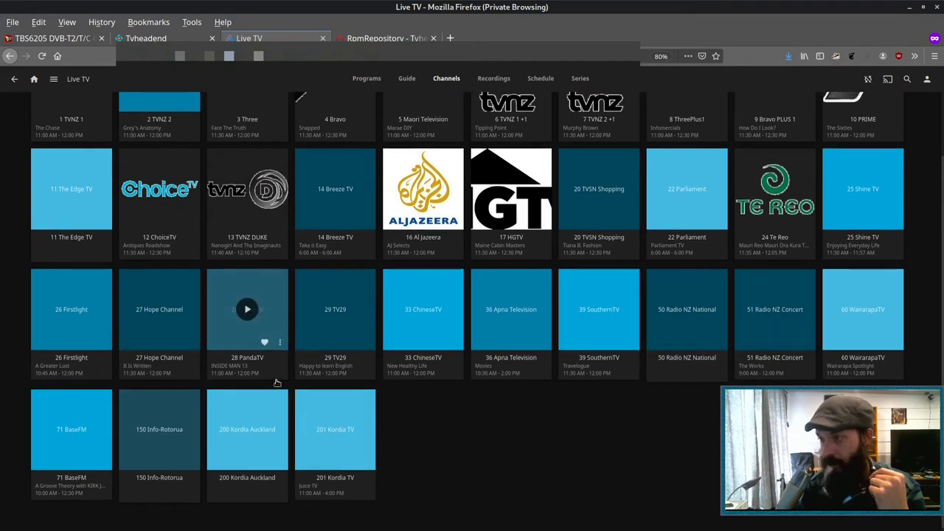
scroll(247, 317, up, 1)
click(430, 177)
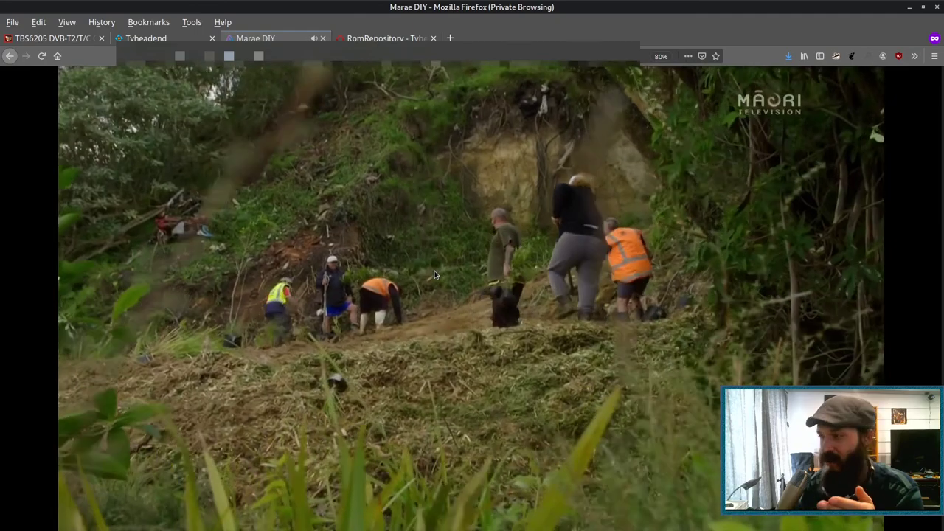
- Start recording Marae DIY from the Jellyfin player, and try to stop the recording there
mouse_move(447, 251)
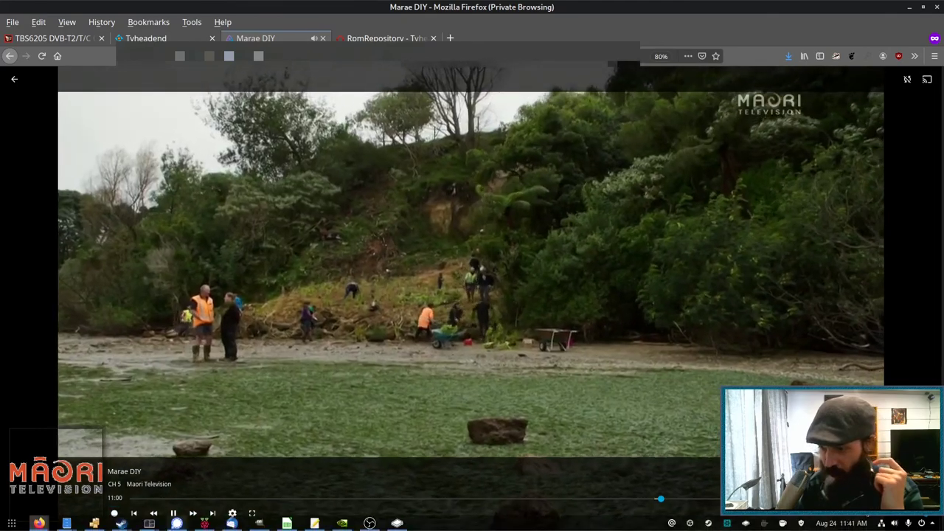
click(114, 514)
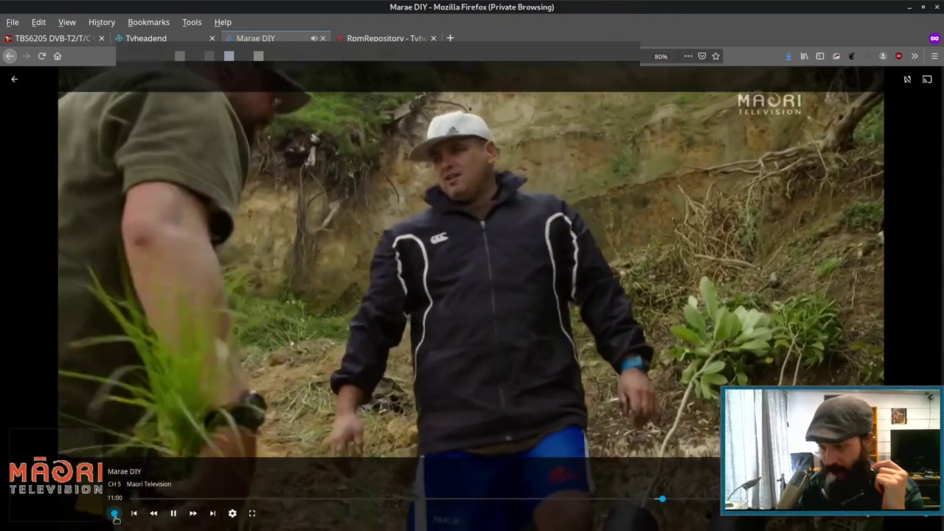
click(114, 514)
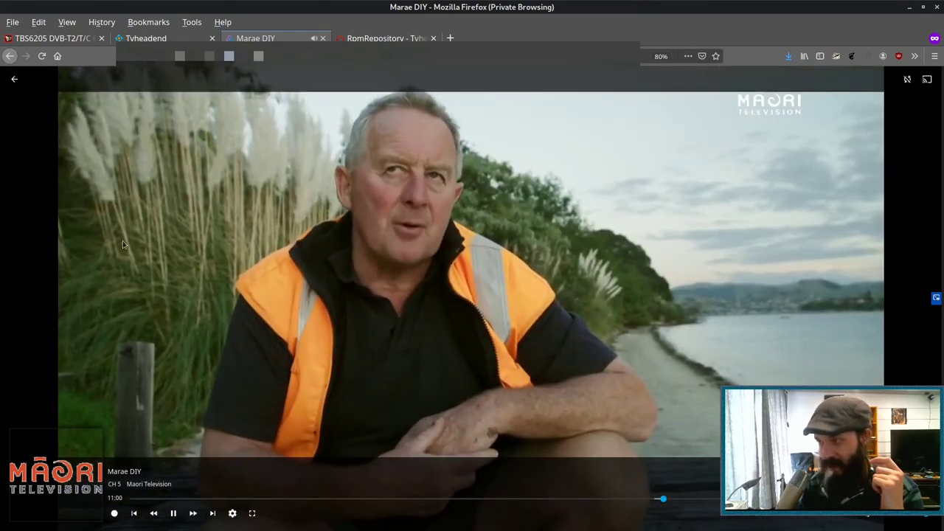
- Play the newest Marae DIY recording from Jellyfin's Latest Recordings, and return to the recordings list
click(511, 79)
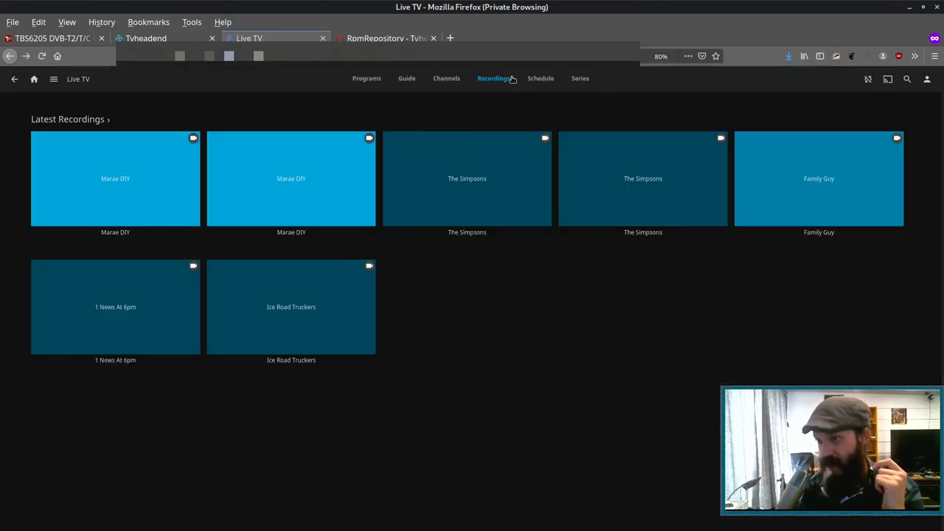
click(115, 178)
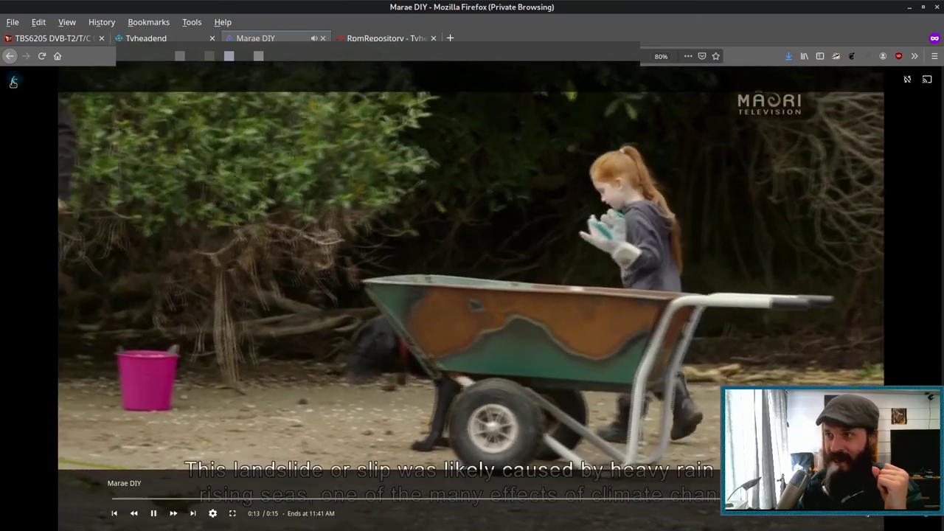
click(13, 82)
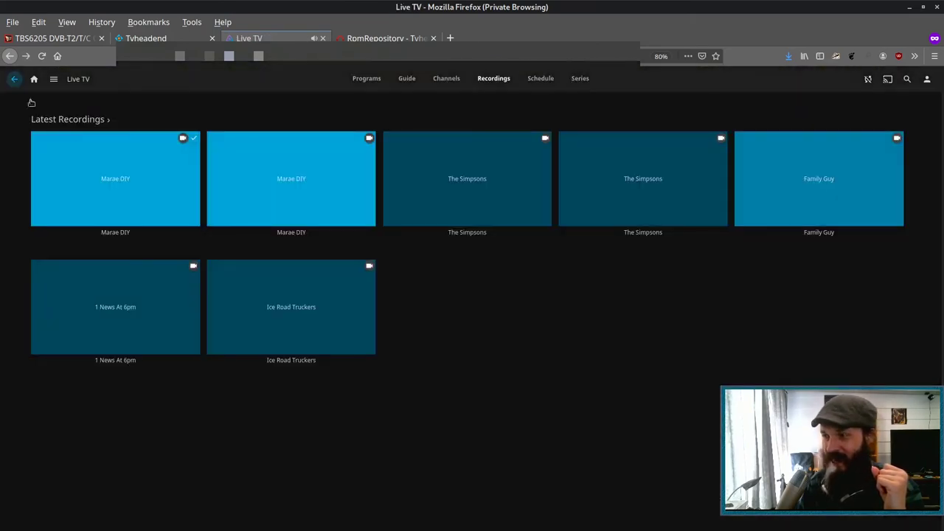
mouse_move(322, 226)
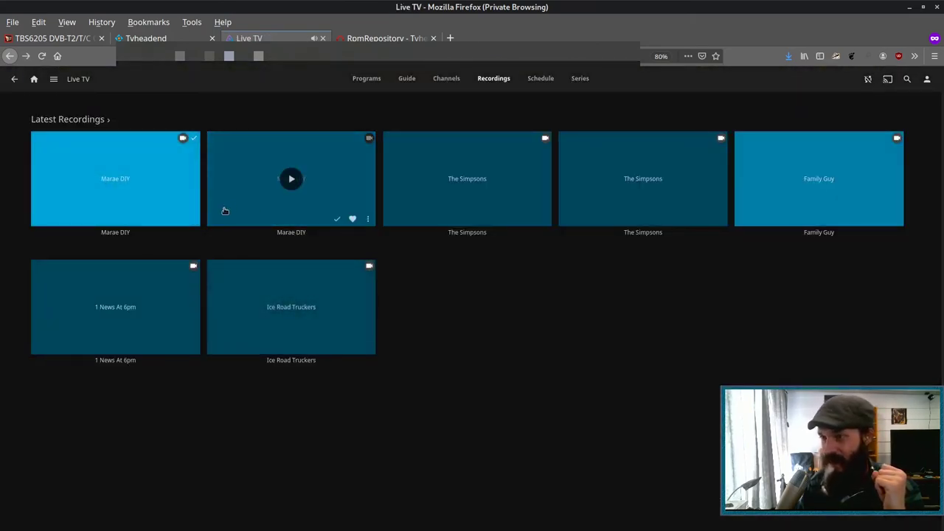
mouse_move(171, 196)
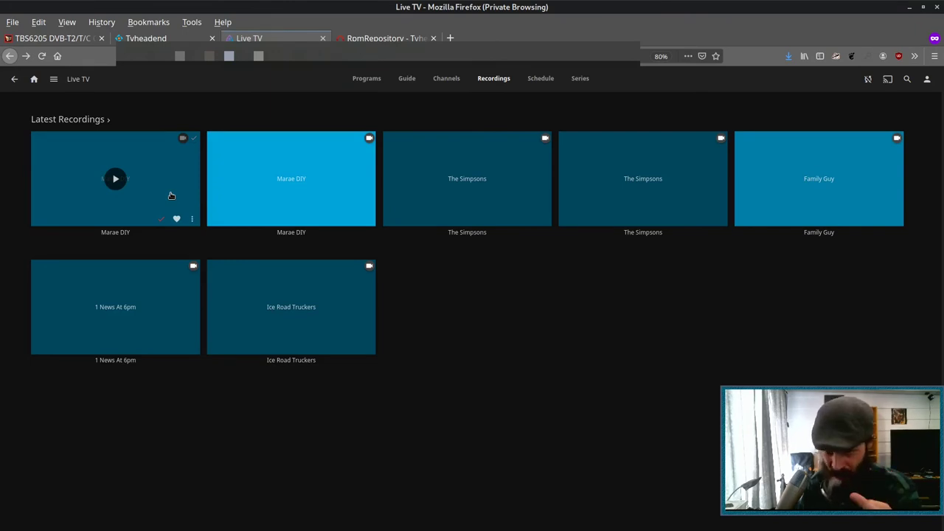
- Switch to Tvheadend and gracefully stop the current Marae DIY recording in its upcoming and current recordings
click(146, 38)
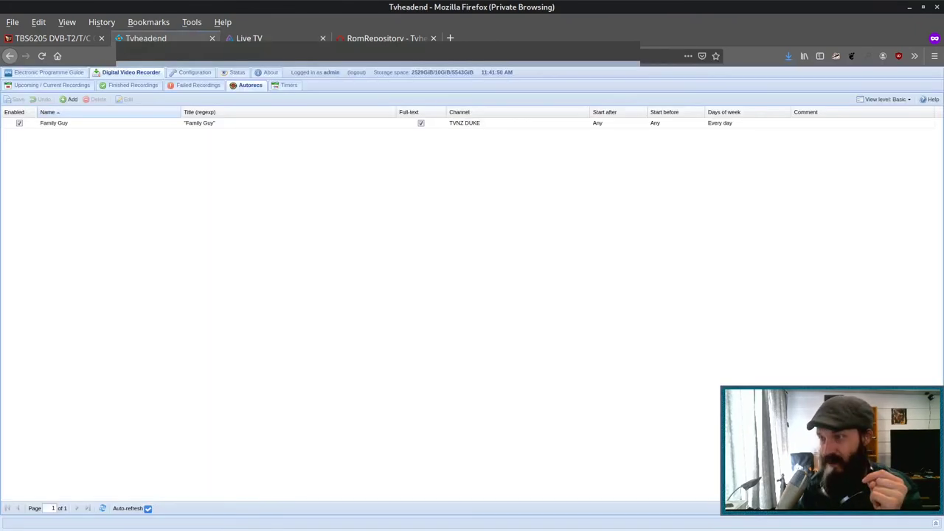
click(74, 86)
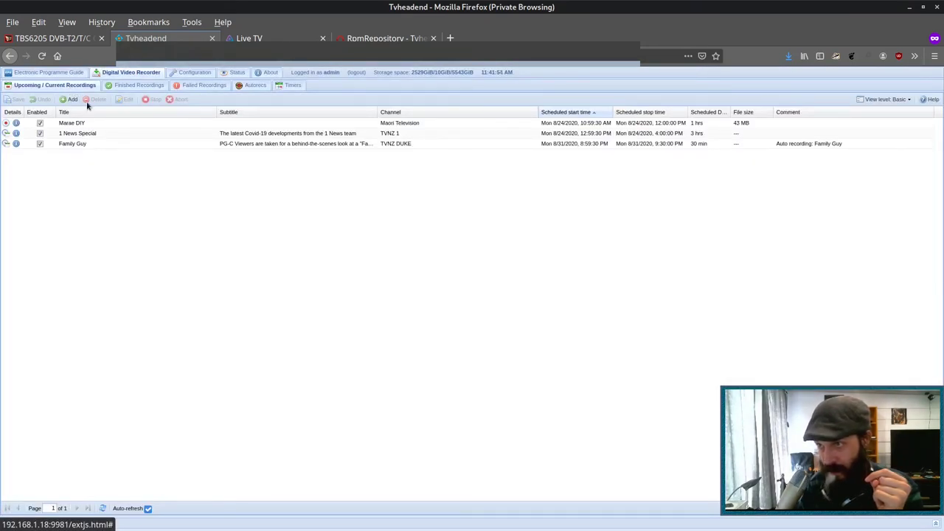
click(100, 122)
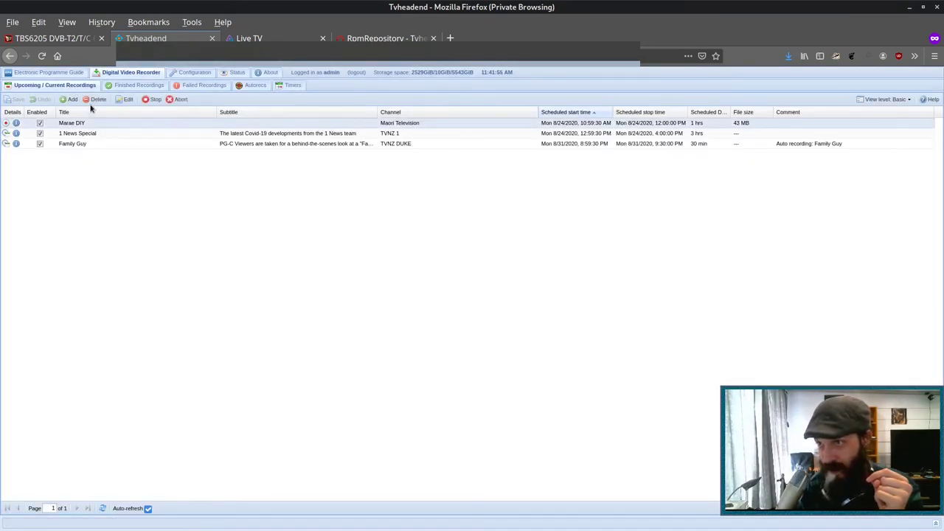
click(152, 99)
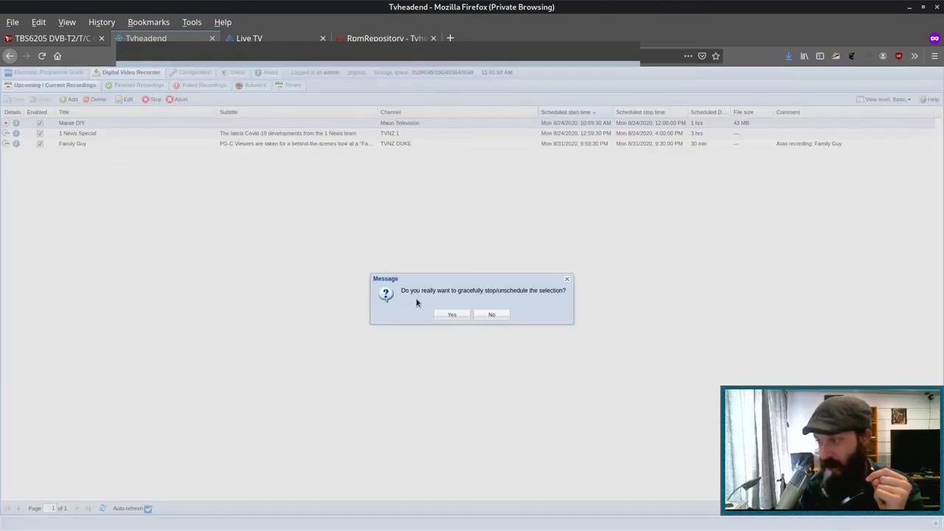
click(452, 315)
- Return to Jellyfin and examine the Live TV schedule of active and upcoming recordings
click(269, 37)
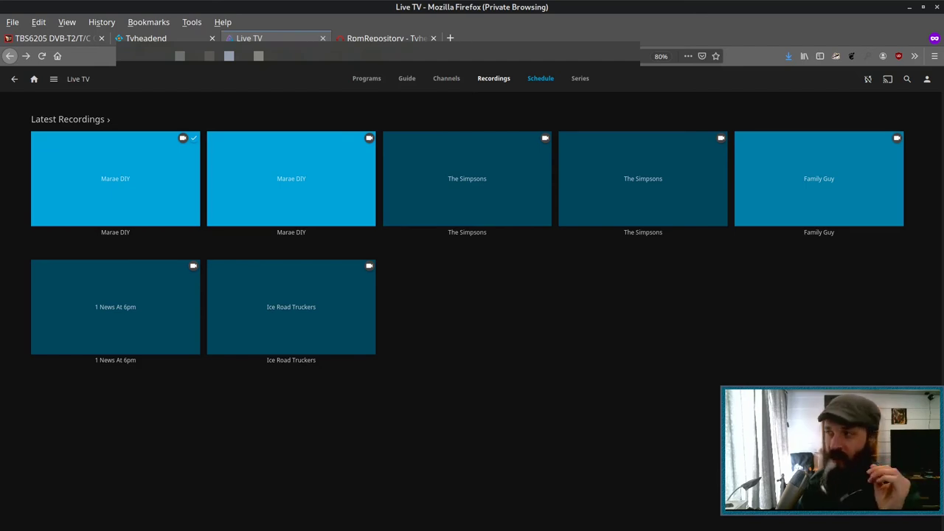
click(530, 90)
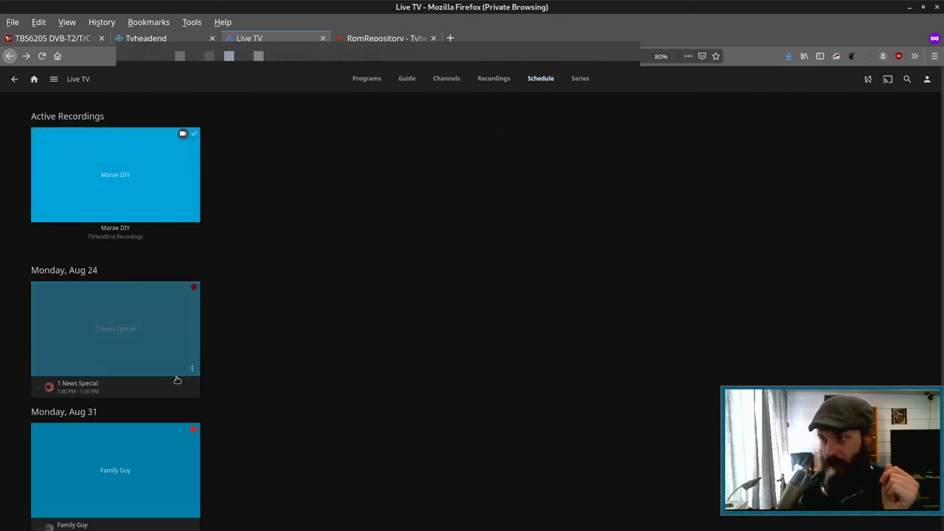
scroll(176, 378, down, 1)
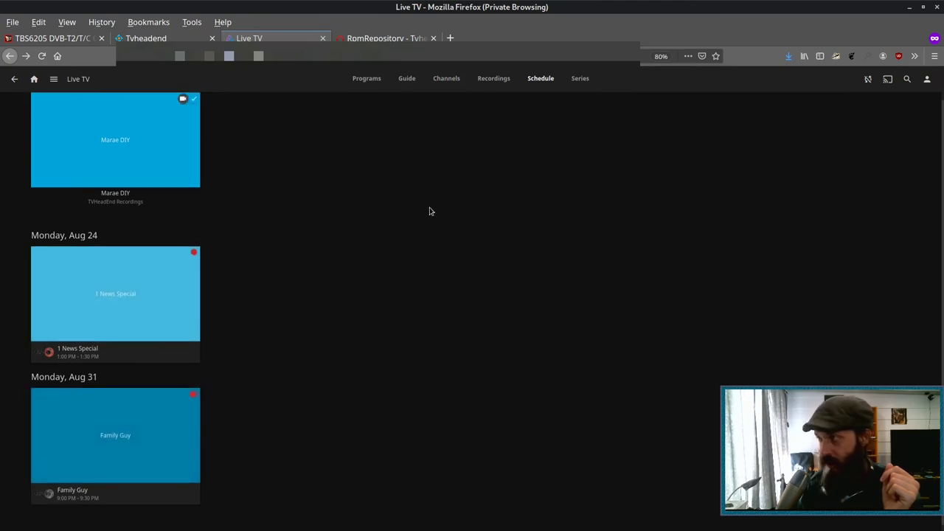
- Play the Ice Road Truckers recording from Jellyfin's Latest Recordings and skip ahead to about 12 minutes
click(483, 81)
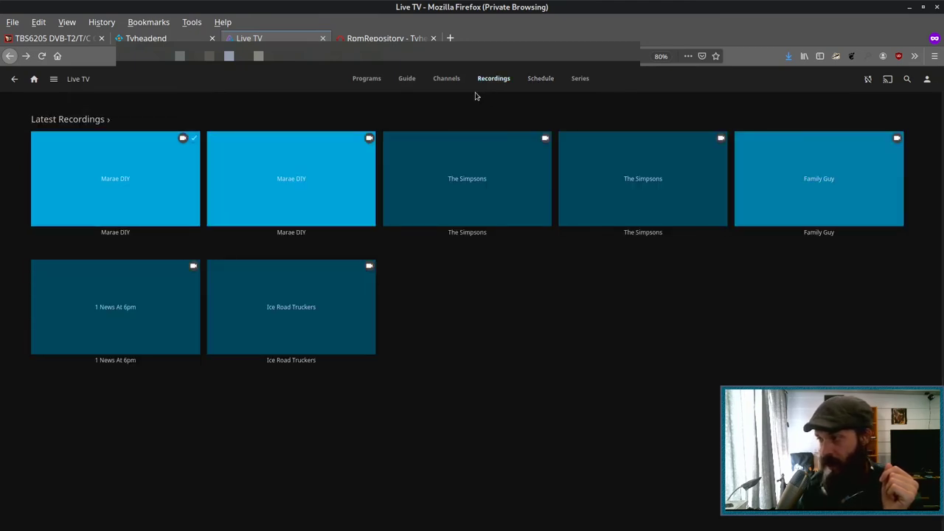
click(293, 306)
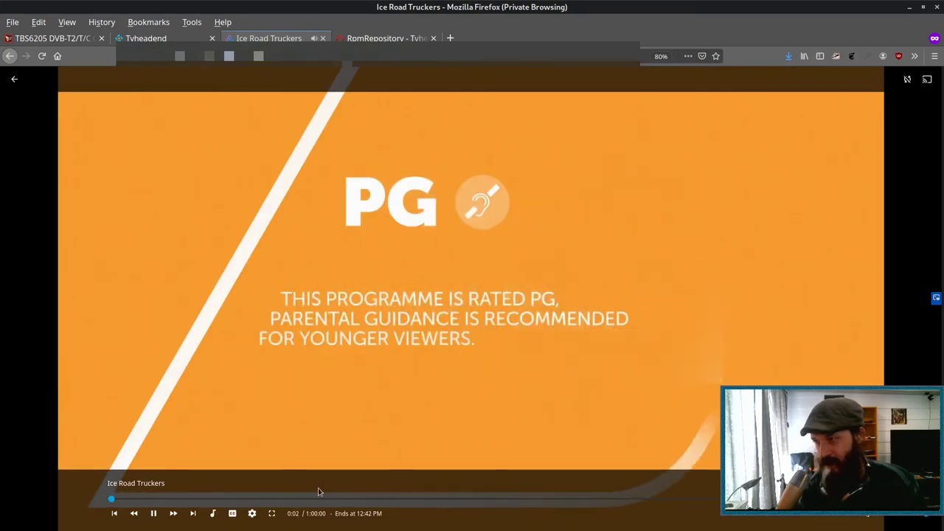
click(236, 505)
click(271, 500)
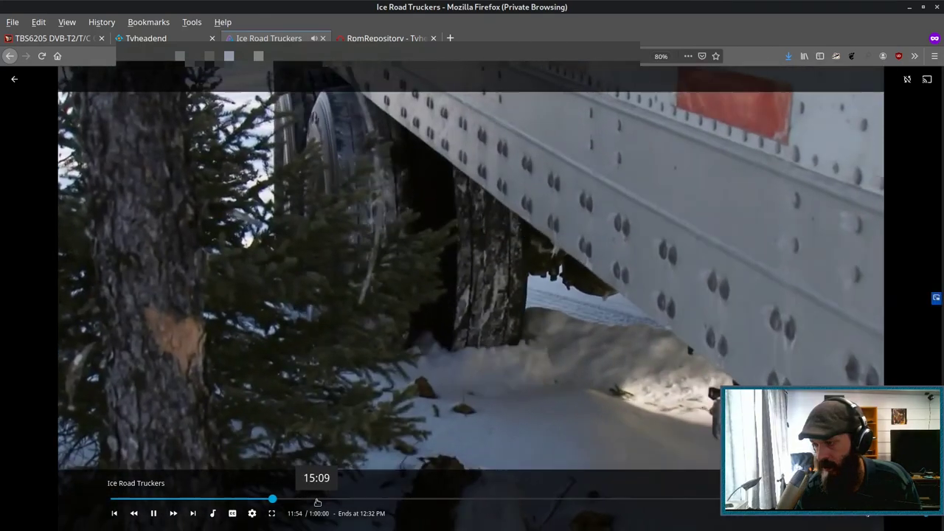
- Leave the Ice Road Truckers playback and schedule a recording of the 12:30 PM Matau programme on channel 5 from Jellyfin's Live TV guide
key(BackSpace)
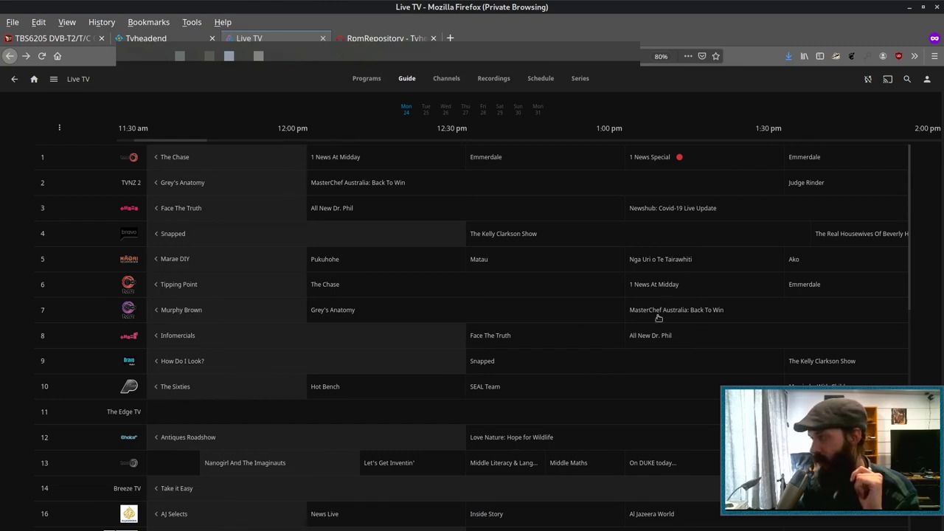
scroll(653, 317, down, 1)
scroll(659, 280, up, 1)
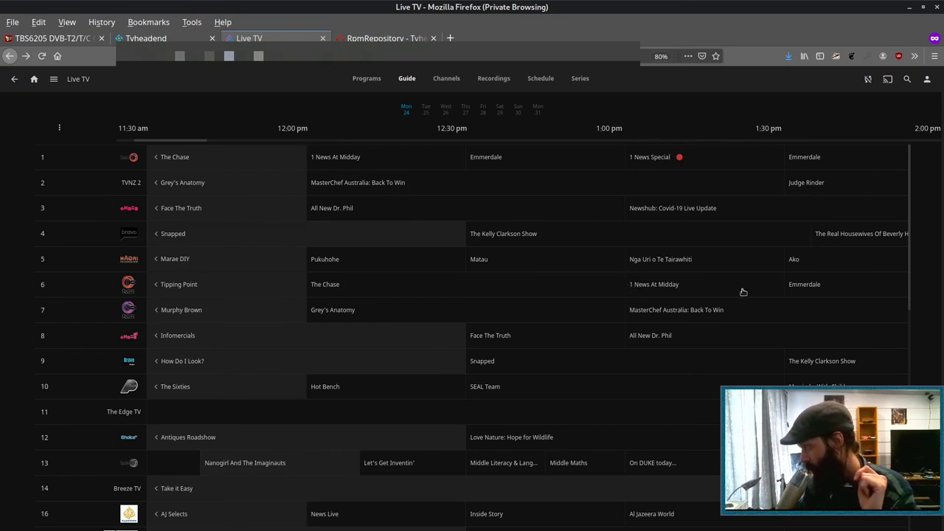
scroll(754, 299, down, 2)
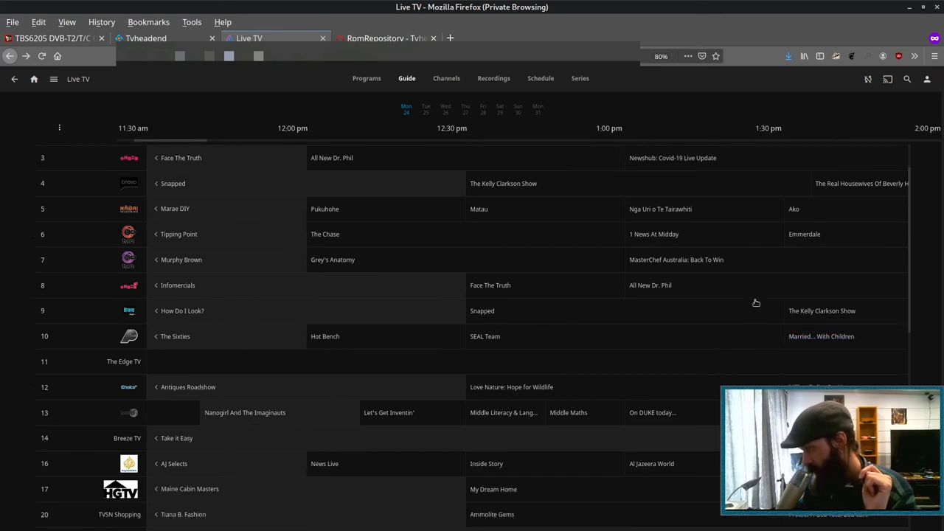
scroll(756, 302, up, 2)
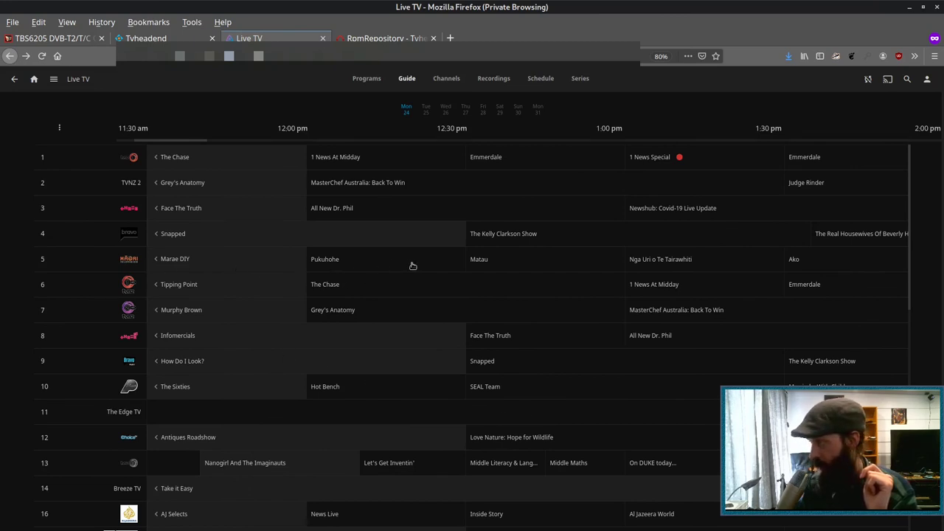
click(525, 262)
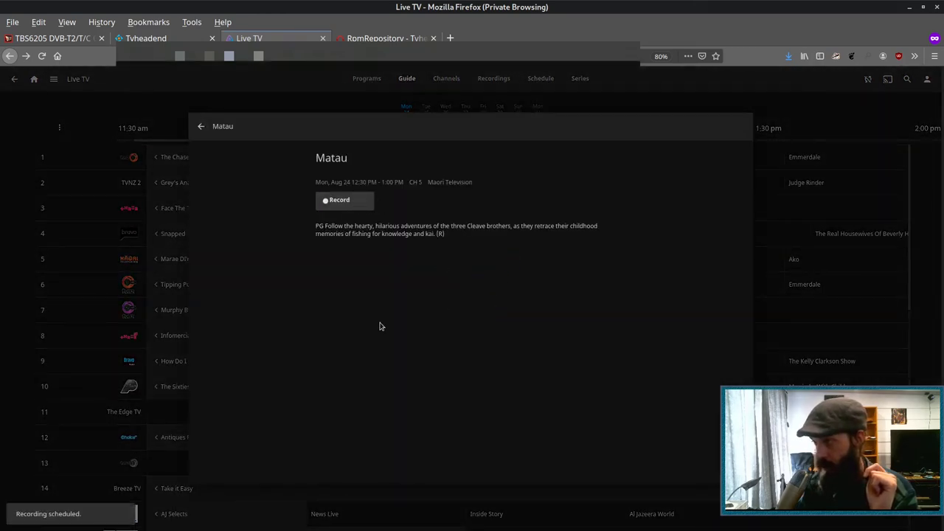
key(Escape)
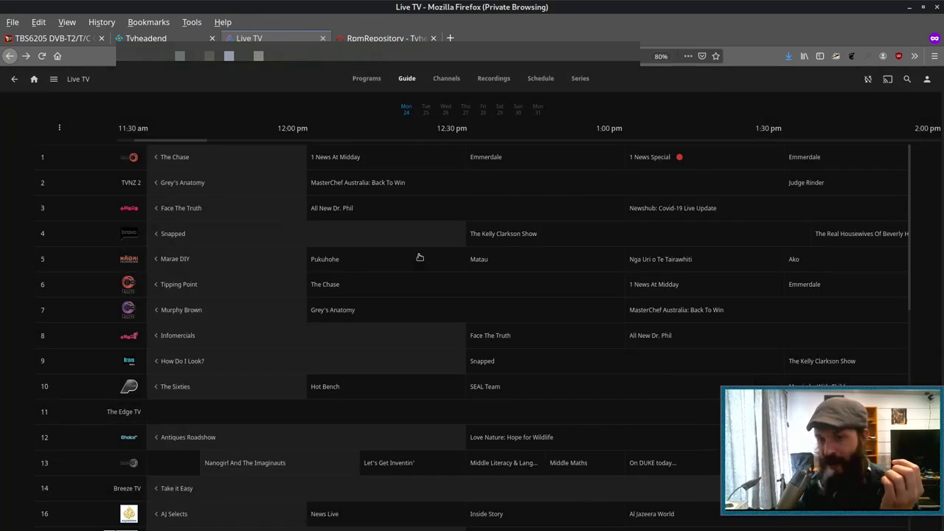